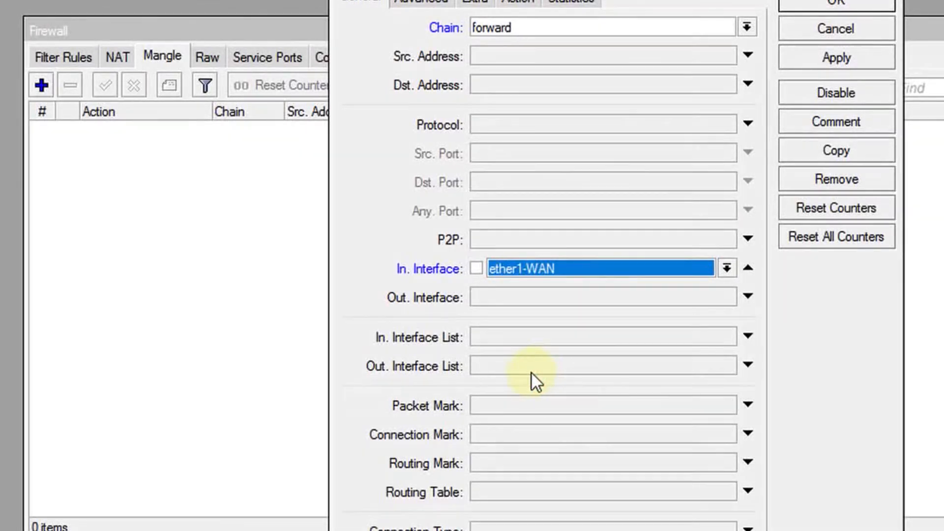
- Set the new mangle rule's action to mark connection with the new connection mark client-dw-con
{"action": "left_click", "coordinate": [516, 4]}
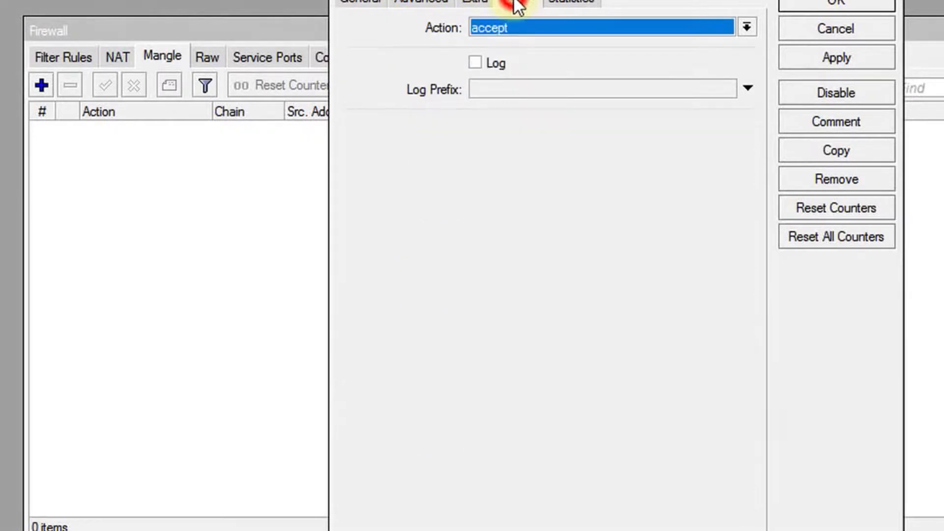
{"action": "left_click", "coordinate": [521, 20]}
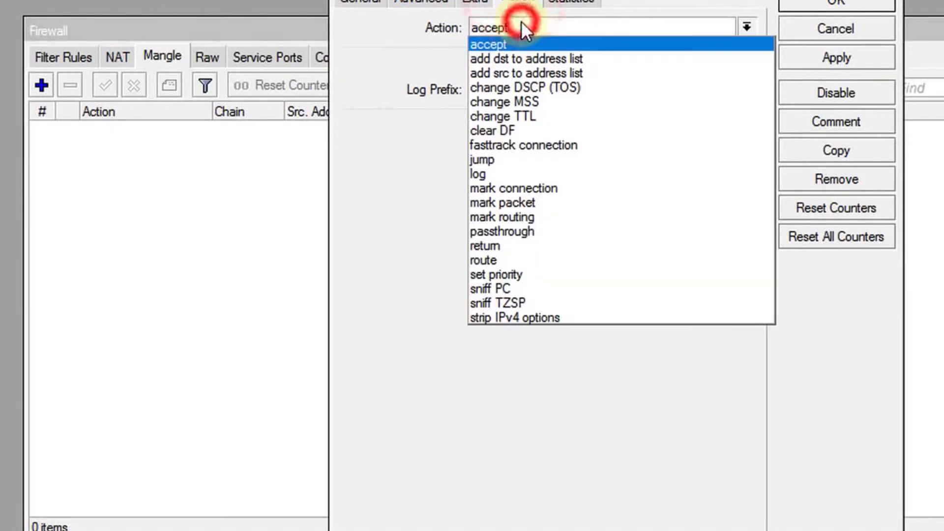
{"action": "left_click", "coordinate": [541, 190]}
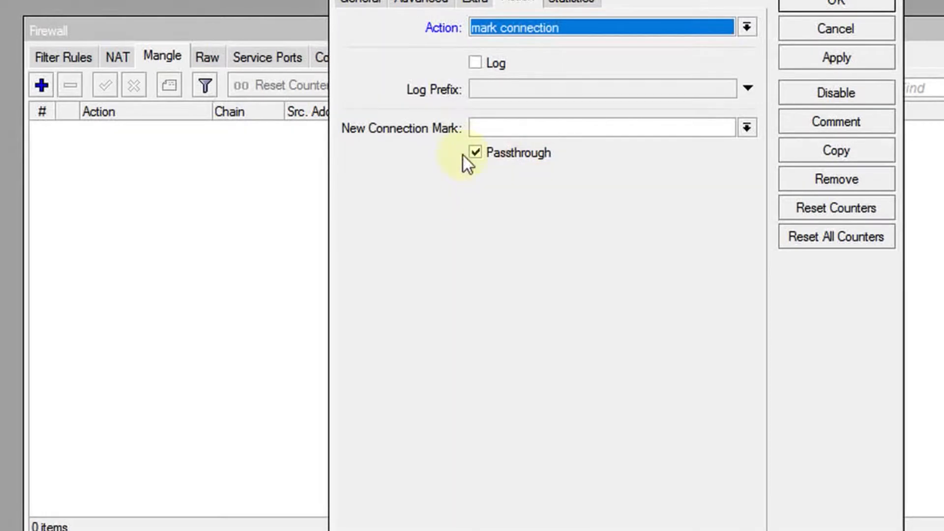
{"action": "left_click", "coordinate": [499, 127]}
{"action": "type", "text": "c"}
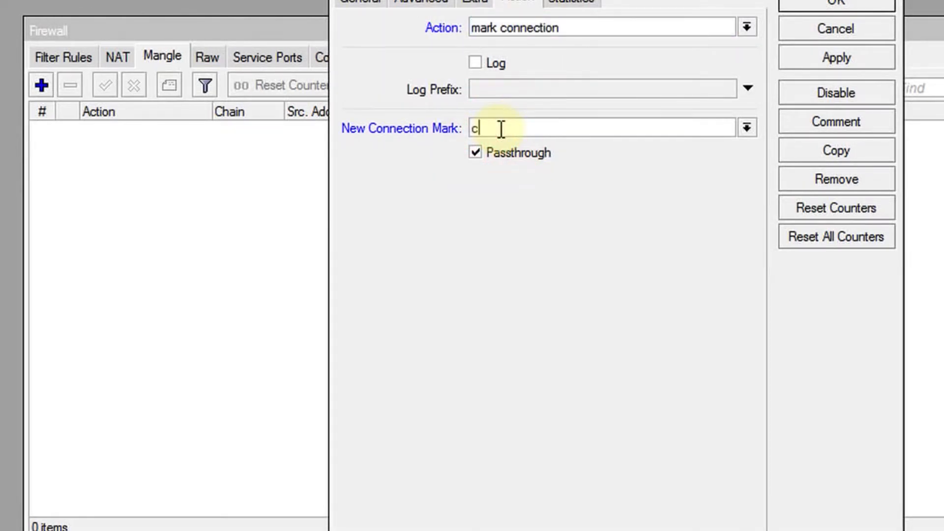
{"action": "type", "text": "lient-dw-con"}
- Copy the connection mark client-dw-con into the rule's comment and save the mangle rule
{"action": "left_click_drag", "start_coordinate": [581, 128], "coordinate": [340, 139]}
{"action": "key", "text": "ctrl+c"}
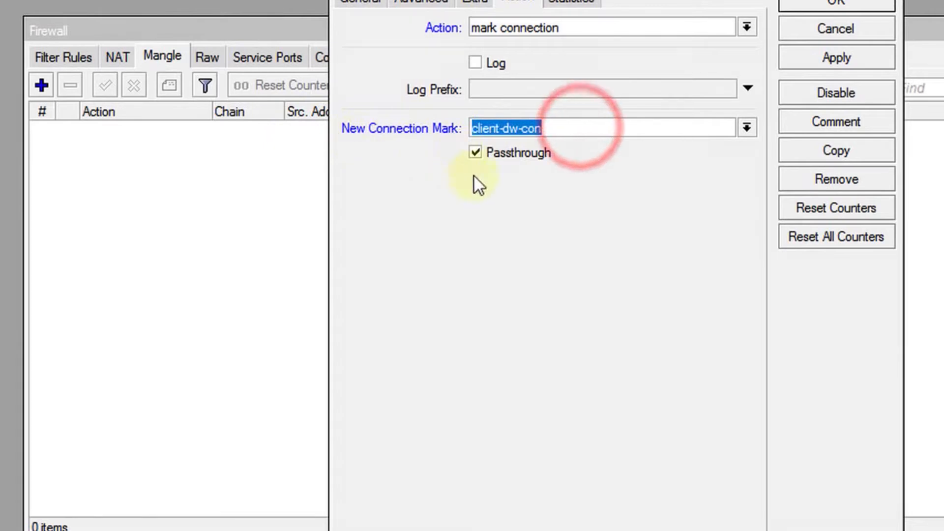
{"action": "left_click", "coordinate": [846, 124]}
{"action": "key", "text": "ctrl+v"}
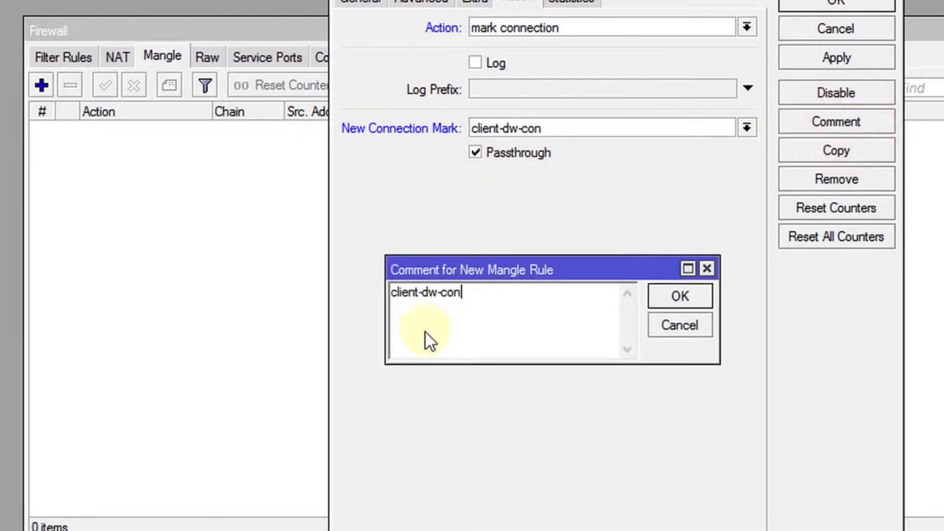
{"action": "left_click", "coordinate": [671, 298]}
{"action": "left_click", "coordinate": [817, 6]}
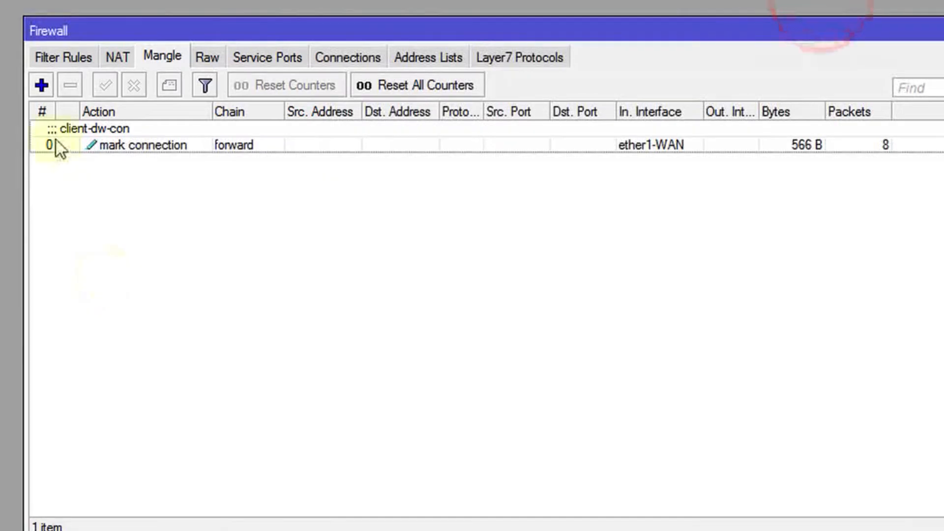
- Add a mangle rule on the forward chain that matches the connection mark client-dw-con
{"action": "left_click", "coordinate": [35, 85]}
{"action": "left_click", "coordinate": [352, 1]}
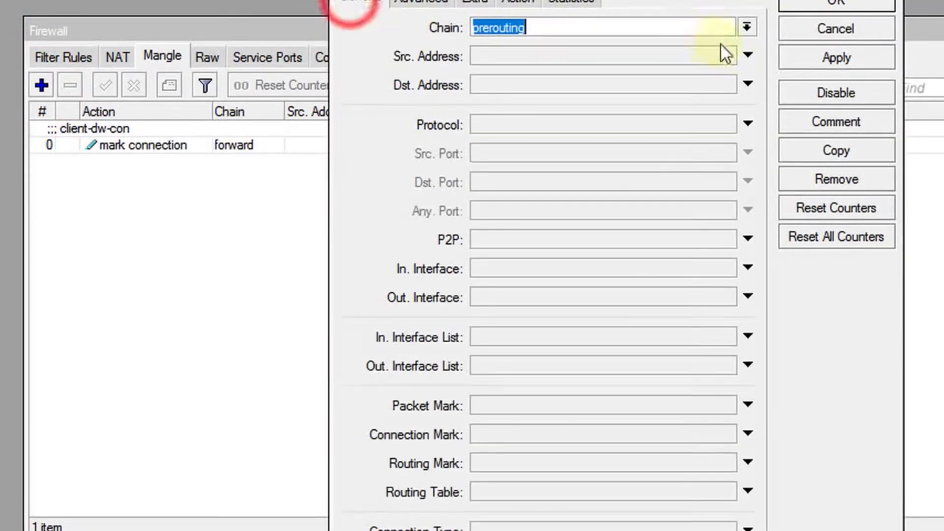
{"action": "left_click", "coordinate": [747, 27]}
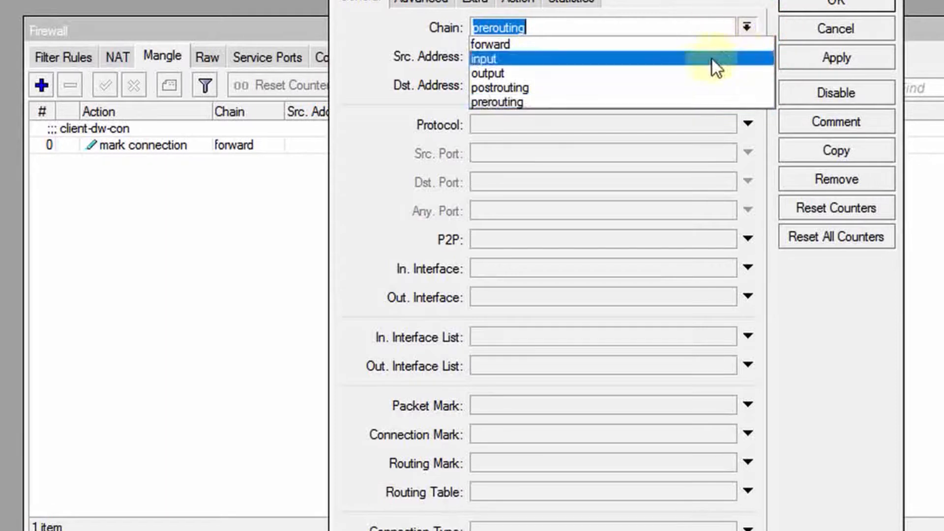
{"action": "left_click", "coordinate": [563, 48]}
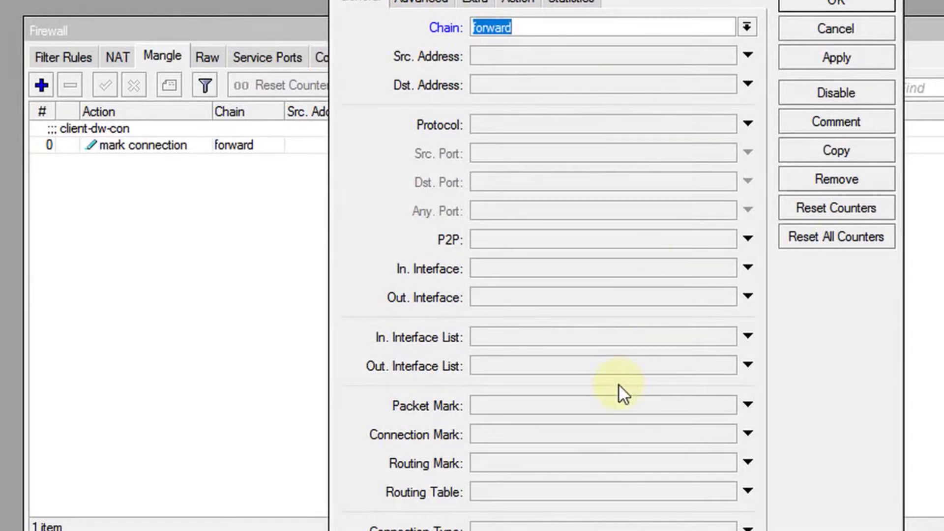
{"action": "left_click", "coordinate": [536, 439]}
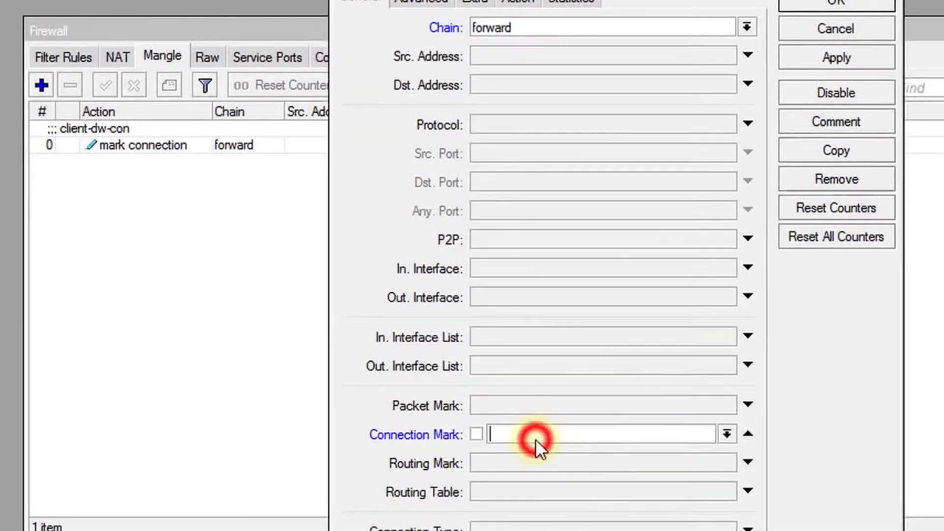
{"action": "left_click", "coordinate": [726, 433]}
{"action": "left_click", "coordinate": [637, 449]}
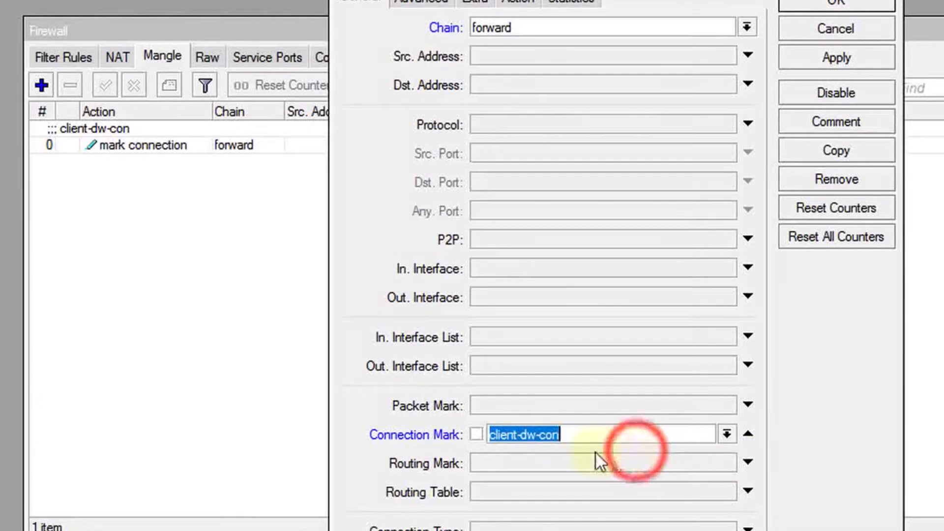
- Set the rule's action to mark packet with the new packet mark cleint-dw-pk
{"action": "left_click", "coordinate": [534, 4]}
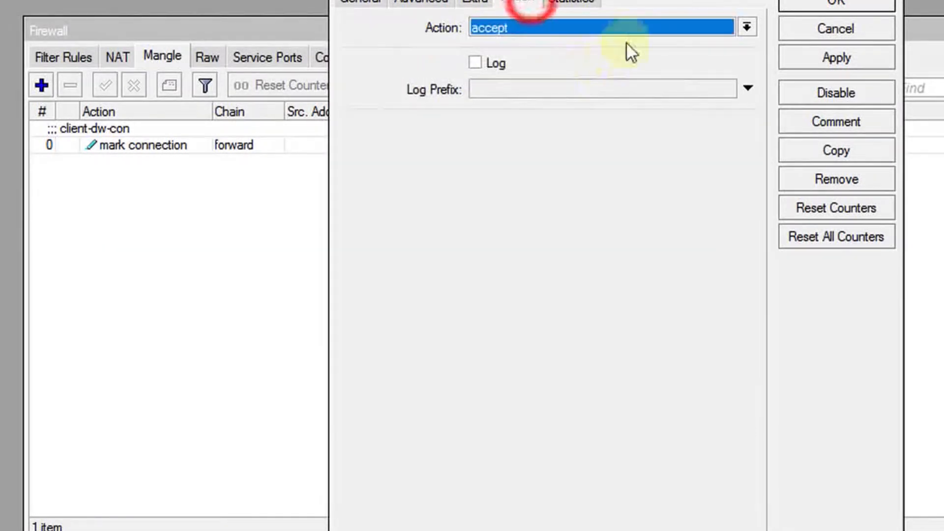
{"action": "left_click", "coordinate": [636, 27]}
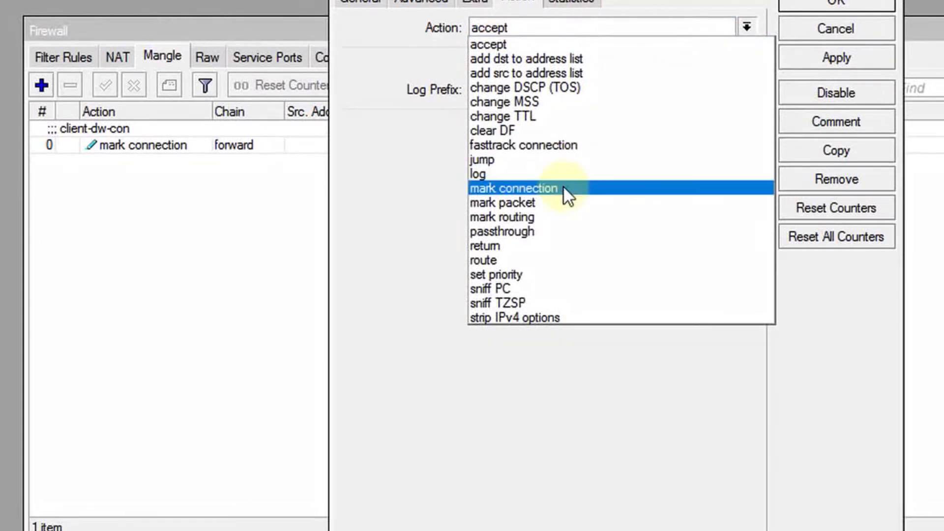
{"action": "left_click", "coordinate": [562, 203]}
{"action": "left_click", "coordinate": [525, 123]}
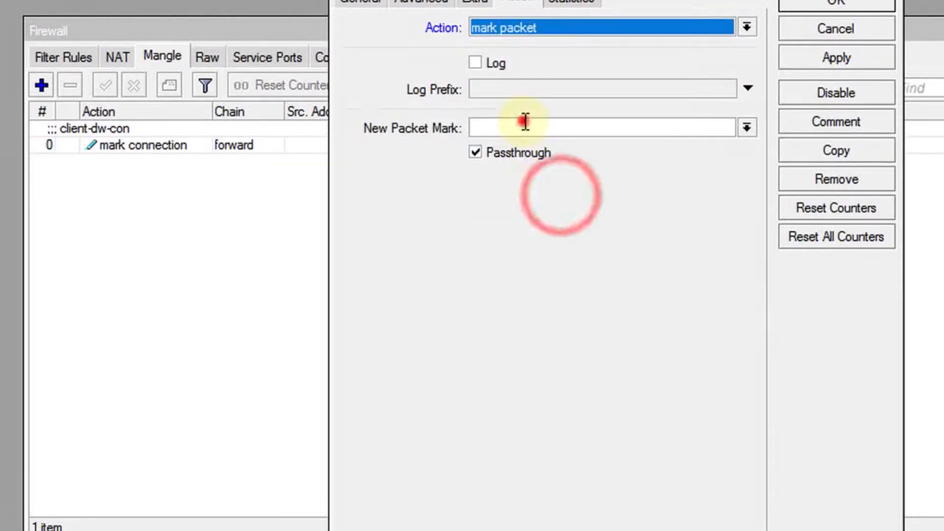
{"action": "type", "text": "cl"}
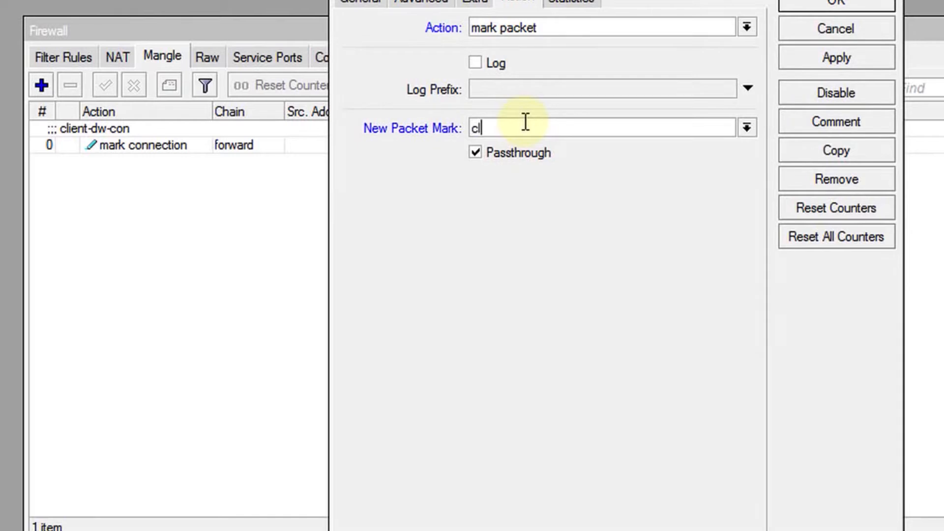
{"action": "type", "text": "eint-dw-pk"}
- Copy the packet mark cleint-dw-pk into the rule's comment and save the mangle rule
{"action": "key", "text": "ctrl+a"}
{"action": "key", "text": "ctrl+c"}
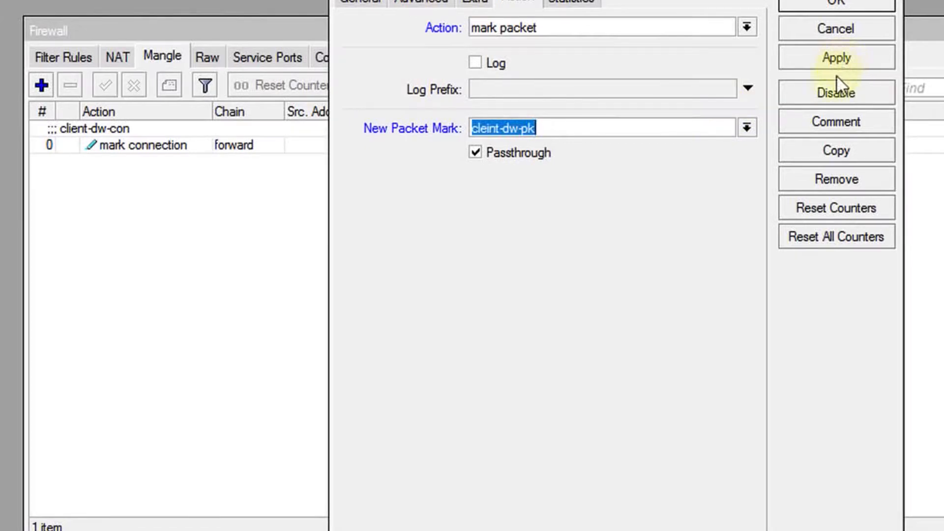
{"action": "left_click", "coordinate": [820, 124]}
{"action": "key", "text": "ctrl+v"}
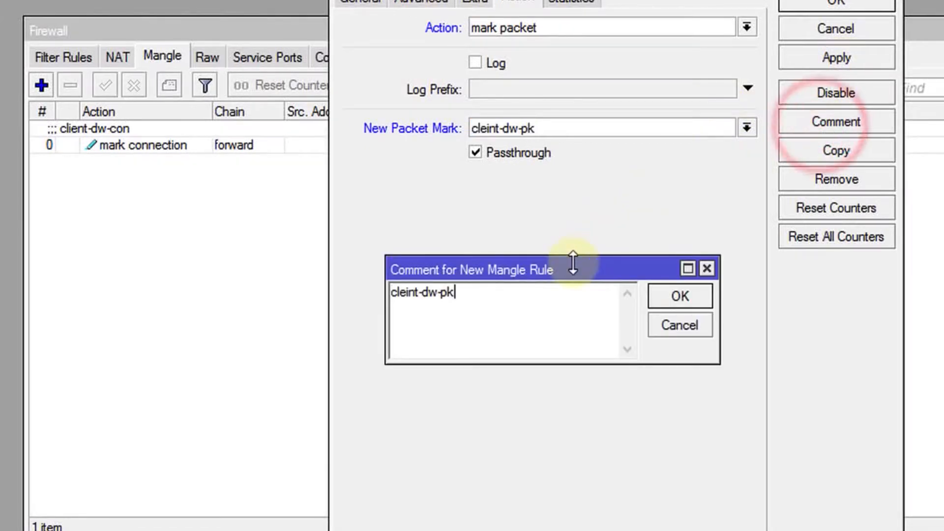
{"action": "left_click", "coordinate": [674, 295]}
{"action": "left_click", "coordinate": [821, 6]}
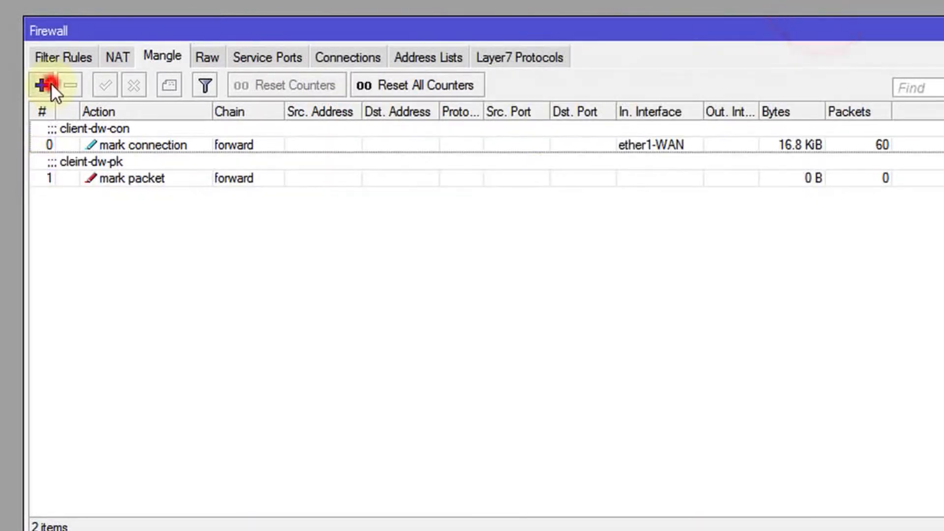
- Add another mangle rule and set its chain to prerouting
{"action": "left_click", "coordinate": [42, 85]}
{"action": "left_click", "coordinate": [366, 4]}
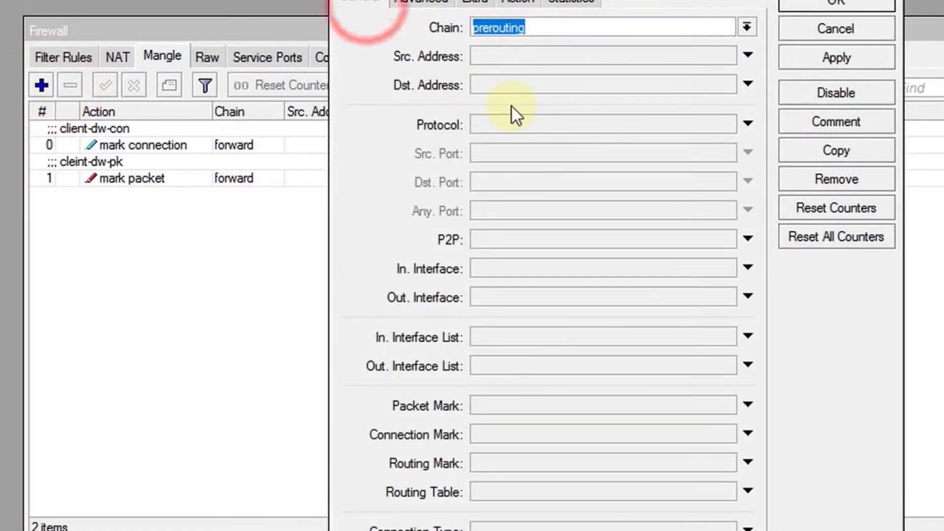
{"action": "left_click", "coordinate": [746, 28]}
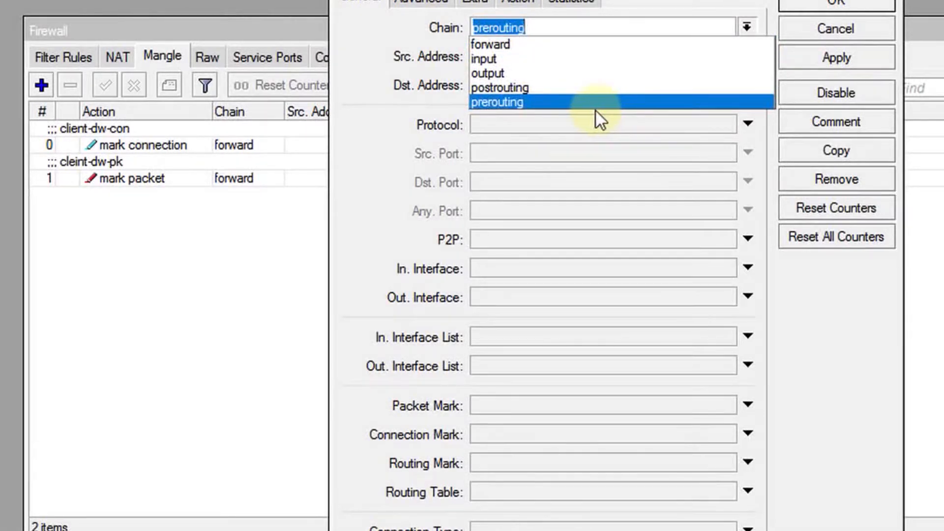
{"action": "left_click", "coordinate": [579, 100]}
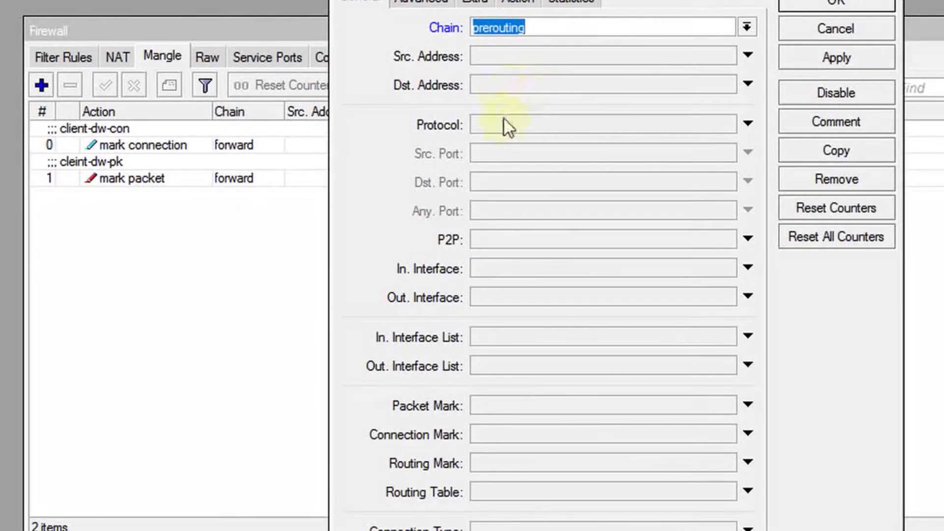
{"action": "left_click", "coordinate": [628, 339]}
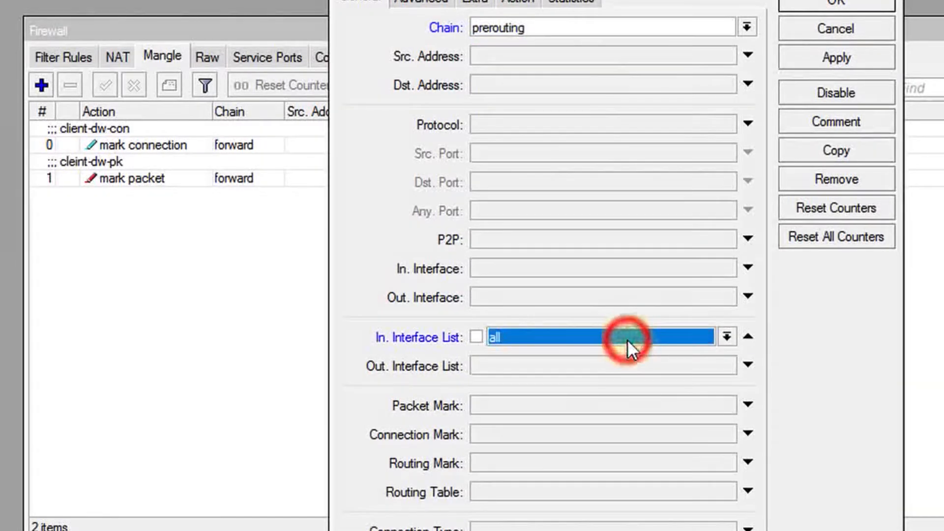
{"action": "left_click", "coordinate": [722, 339]}
{"action": "left_click", "coordinate": [718, 349]}
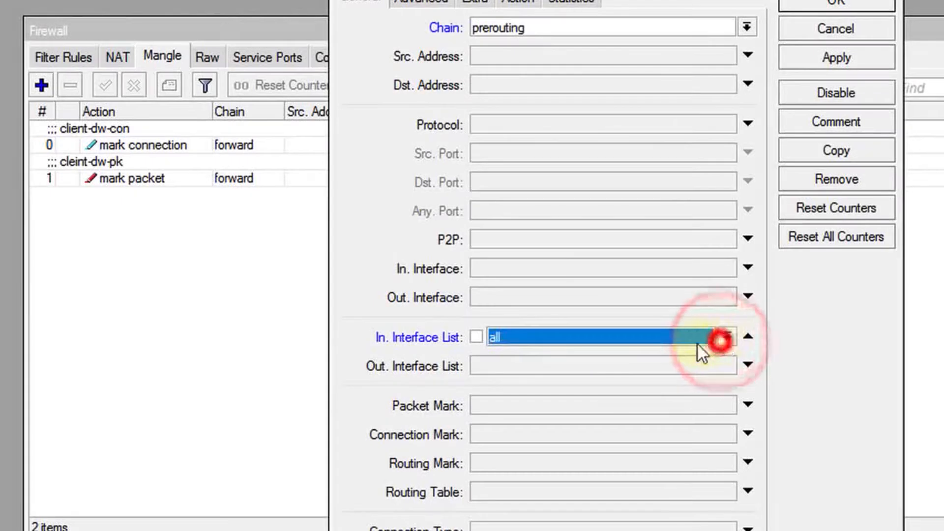
{"action": "left_click", "coordinate": [748, 337]}
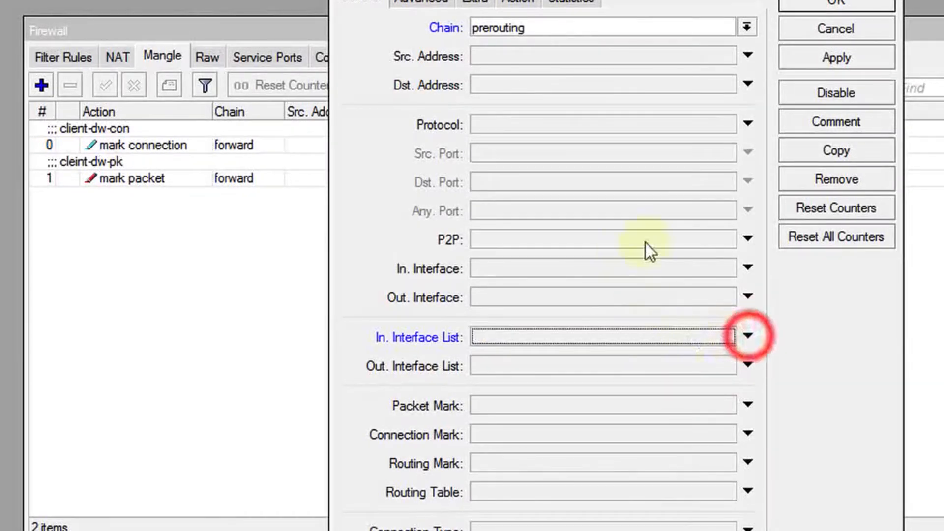
- Set the prerouting rule's incoming interface to bridge1
{"action": "left_click", "coordinate": [684, 268]}
{"action": "left_click", "coordinate": [721, 267]}
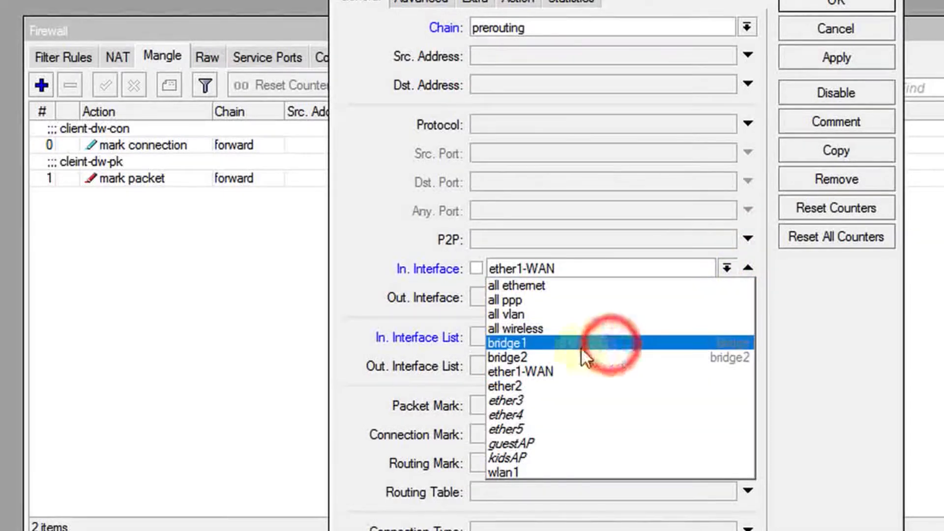
{"action": "left_click", "coordinate": [507, 343]}
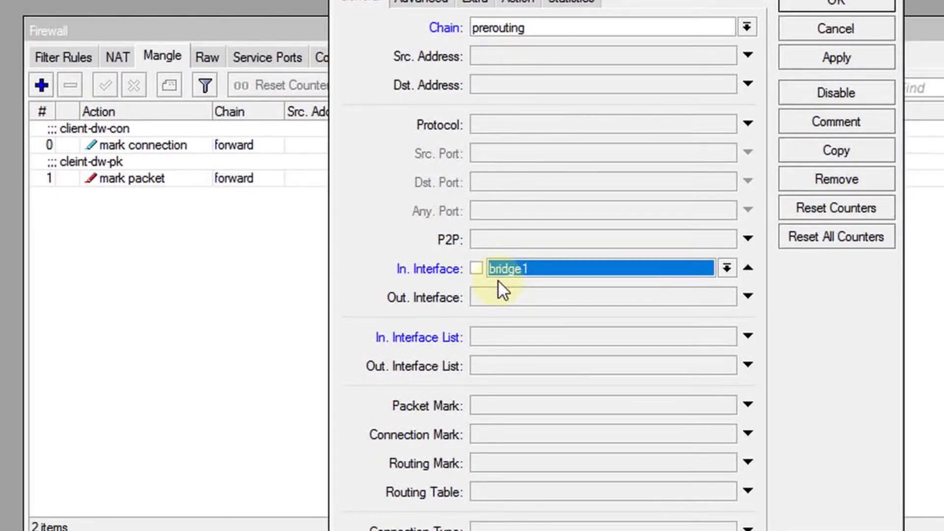
- Set the prerouting rule's action to mark connection with the new connection mark client-up-con
{"action": "left_click", "coordinate": [519, 2]}
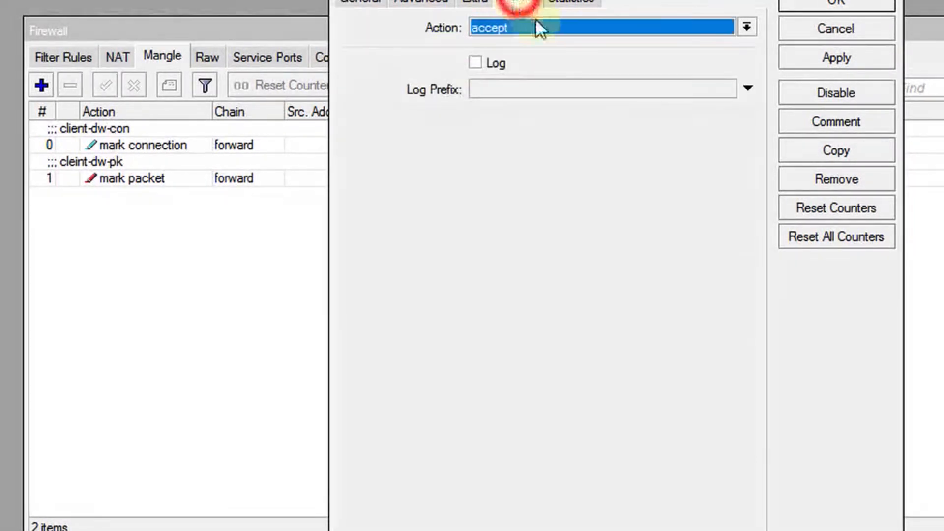
{"action": "left_click", "coordinate": [554, 27]}
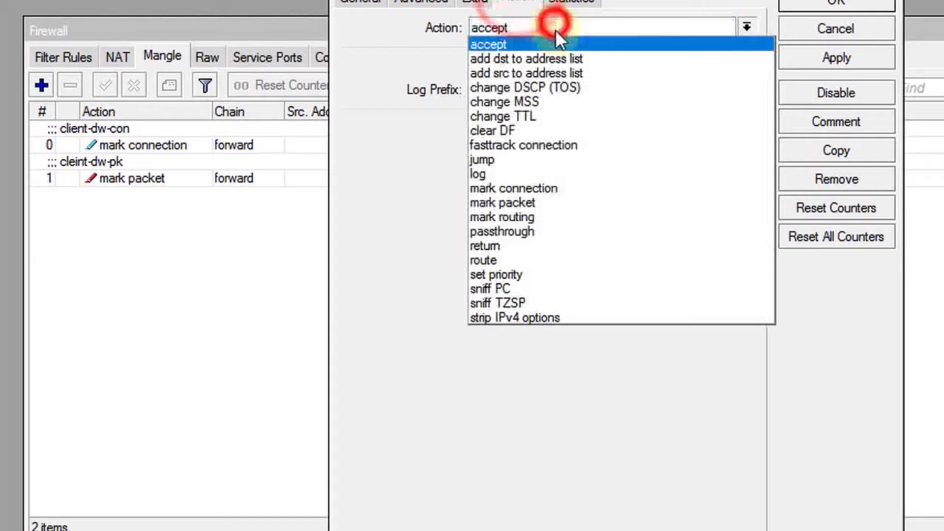
{"action": "left_click", "coordinate": [543, 191]}
{"action": "left_click", "coordinate": [523, 128]}
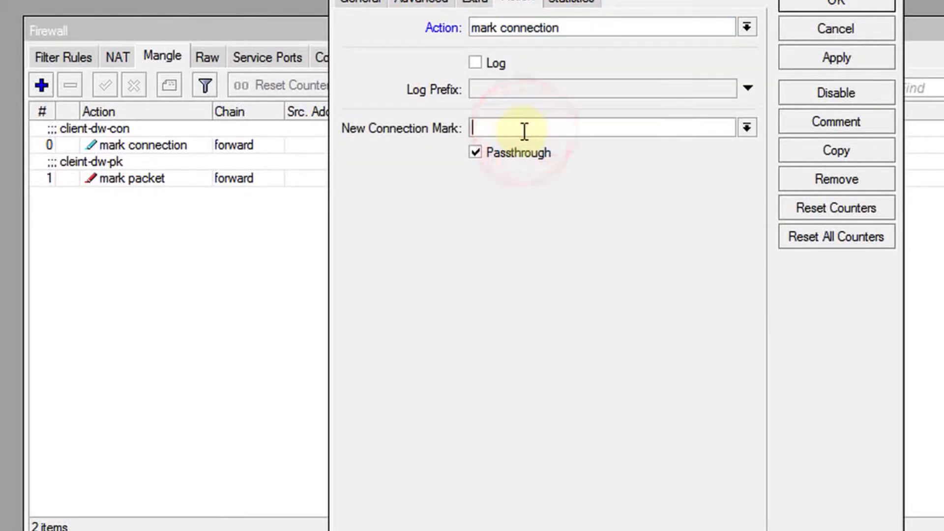
{"action": "type", "text": "client"}
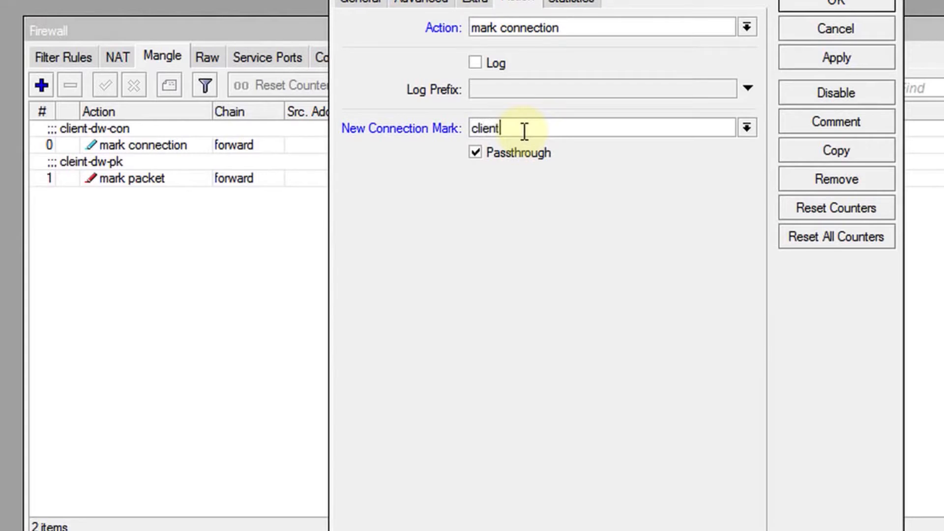
{"action": "type", "text": "-up-con"}
- Copy the connection mark client-up-con into the rule's comment and save the mangle rule
{"action": "double_click", "coordinate": [524, 132]}
{"action": "key", "text": "ctrl+c"}
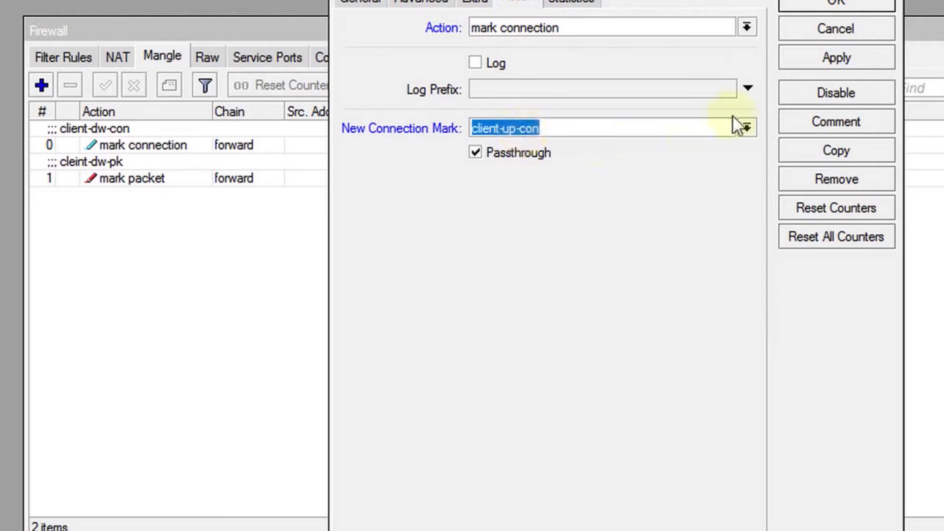
{"action": "left_click", "coordinate": [818, 122]}
{"action": "key", "text": "ctrl+v"}
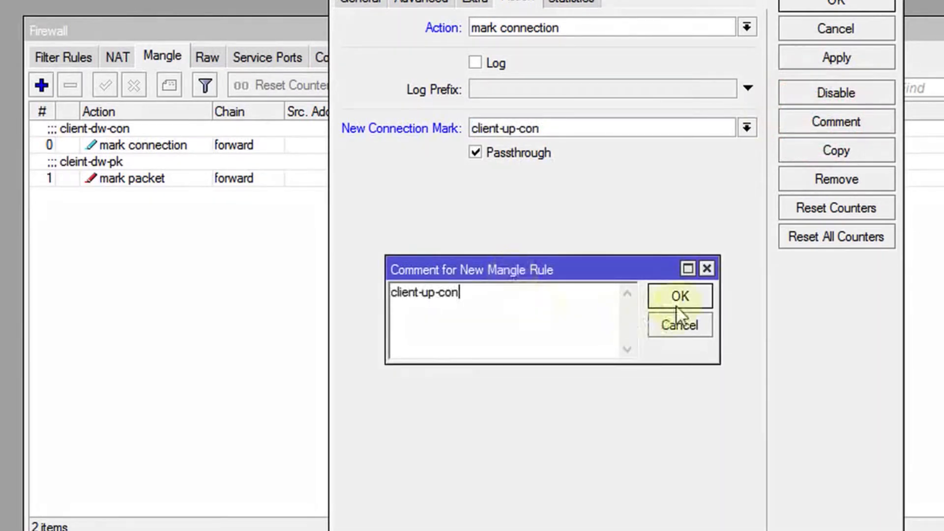
{"action": "left_click", "coordinate": [677, 298]}
{"action": "left_click", "coordinate": [806, 6]}
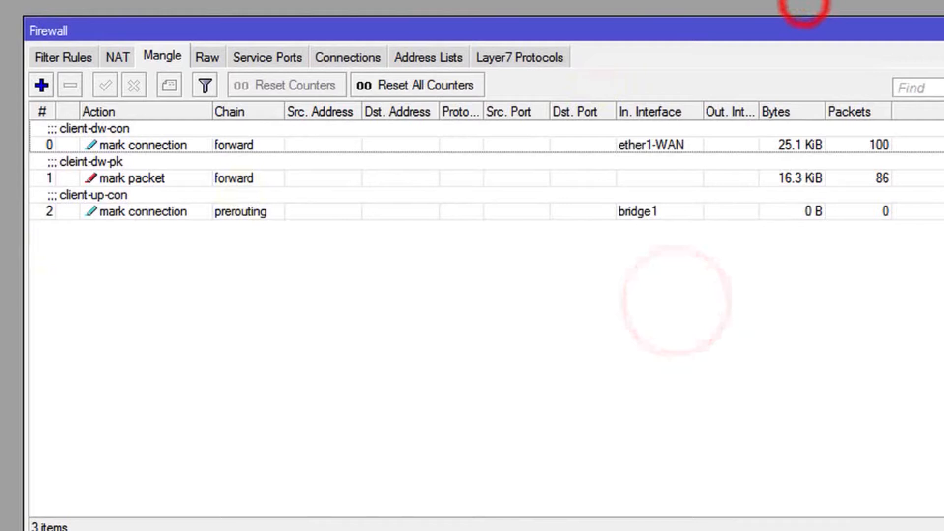
- Add another mangle rule on the prerouting chain that matches the connection mark client-up-con
{"action": "left_click", "coordinate": [40, 86]}
{"action": "left_click", "coordinate": [364, 6]}
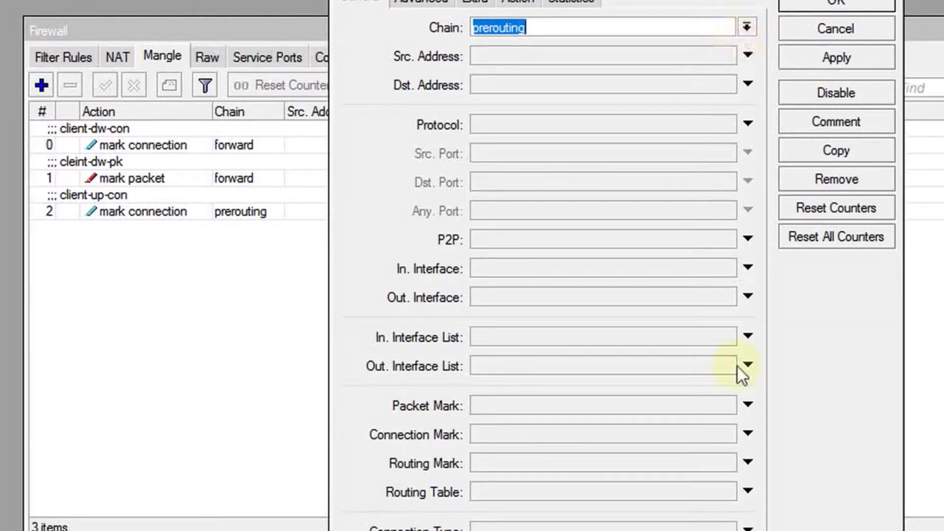
{"action": "left_click", "coordinate": [519, 439]}
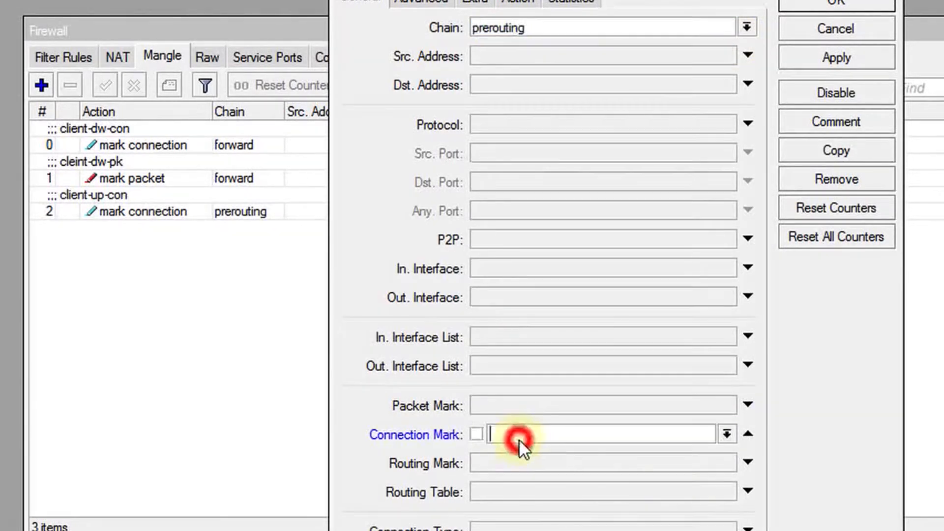
{"action": "left_click", "coordinate": [727, 434]}
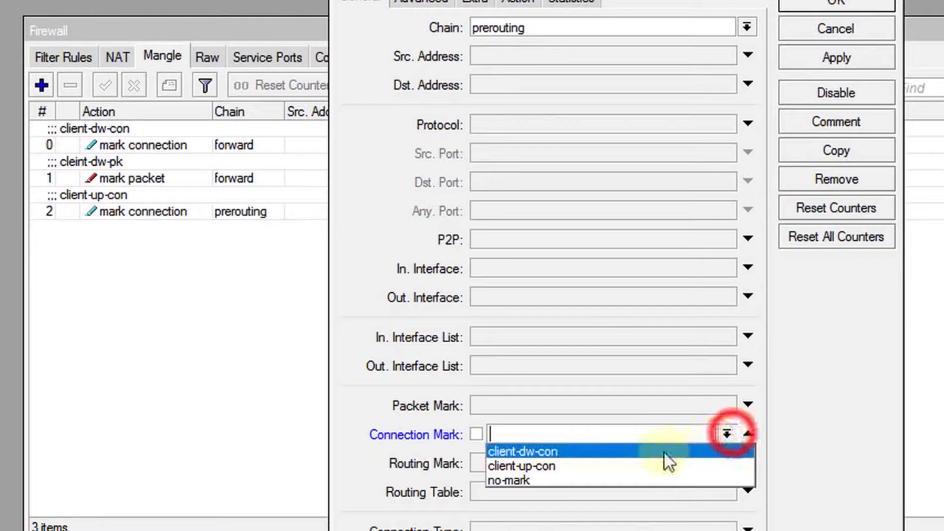
{"action": "left_click", "coordinate": [612, 465]}
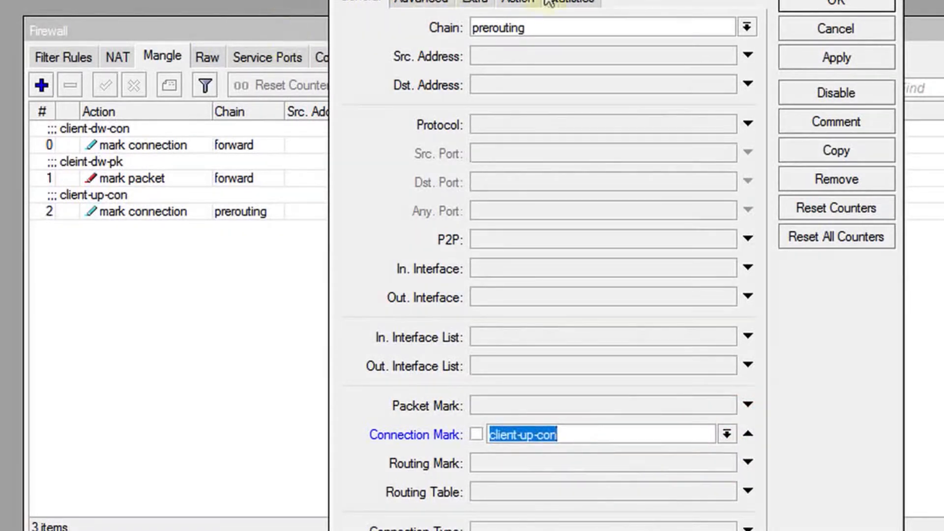
- Set the rule's action to mark packet with the new packet mark client-up-pk
{"action": "left_click", "coordinate": [518, 4]}
{"action": "left_click", "coordinate": [575, 26]}
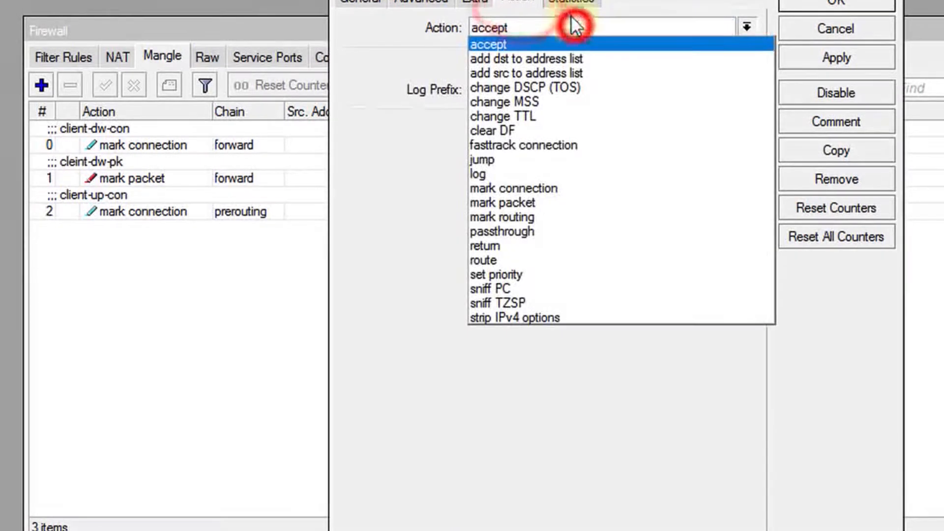
{"action": "left_click", "coordinate": [572, 202]}
{"action": "left_click", "coordinate": [523, 123]}
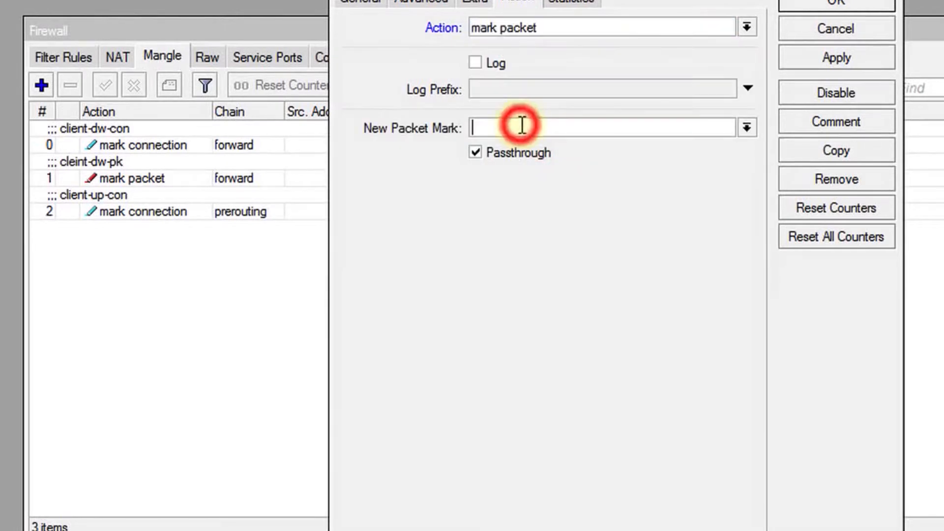
{"action": "type", "text": "client"}
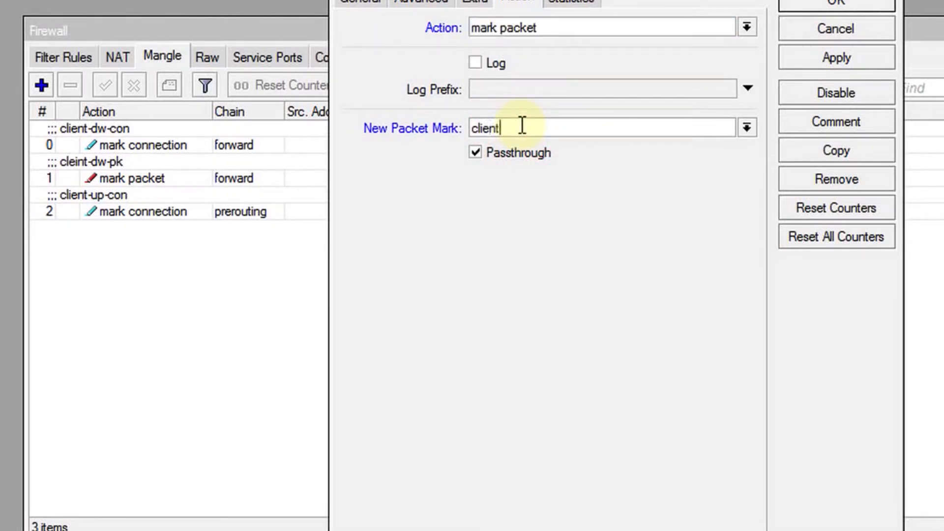
{"action": "type", "text": "-up-pk"}
{"action": "key", "text": "ctrl+a"}
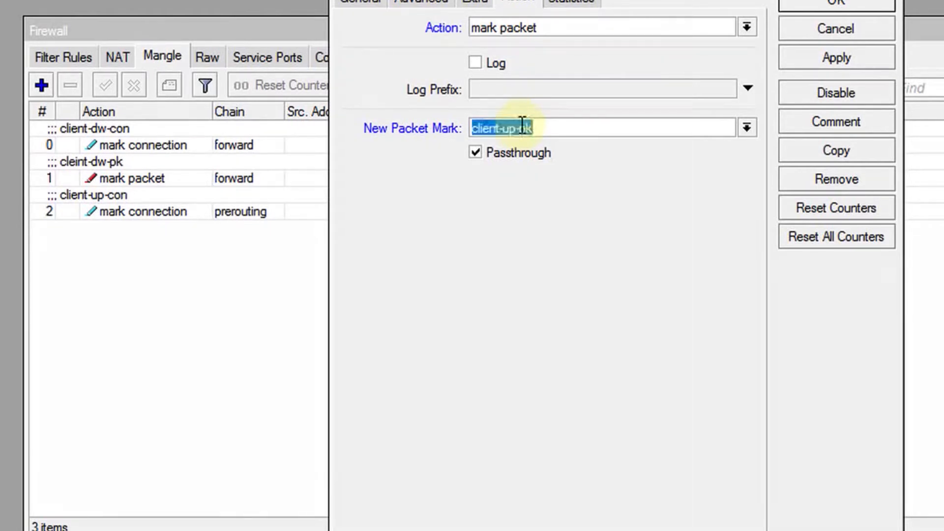
{"action": "key", "text": "BackSpace"}
{"action": "left_click", "coordinate": [522, 126]}
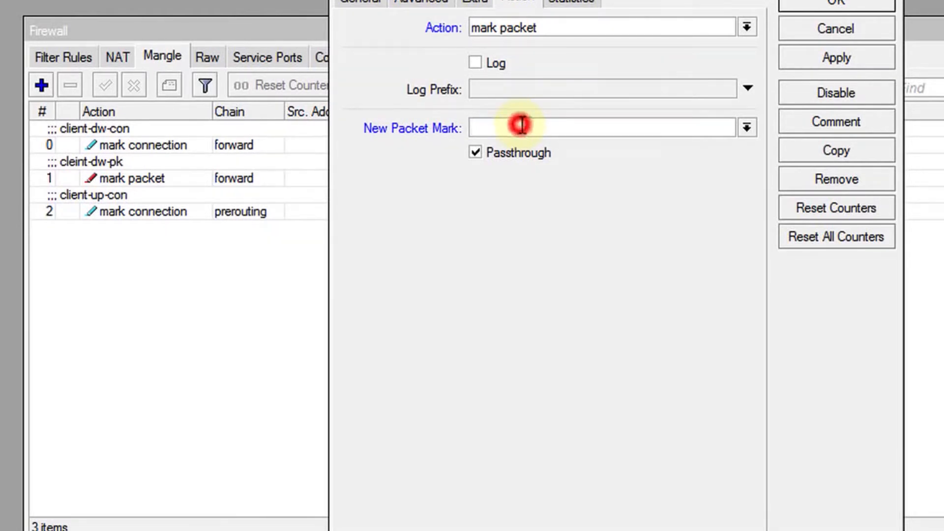
{"action": "type", "text": "client-up-pk"}
- Copy the packet mark client-up-pk into the rule's comment and save the mangle rule
{"action": "key", "text": "ctrl+a"}
{"action": "key", "text": "ctrl+c"}
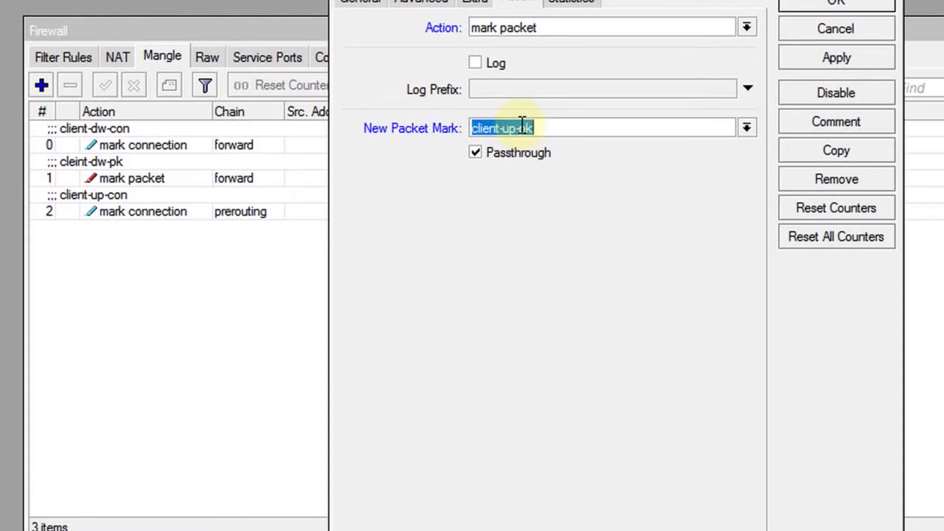
{"action": "left_click", "coordinate": [791, 123]}
{"action": "key", "text": "ctrl+v"}
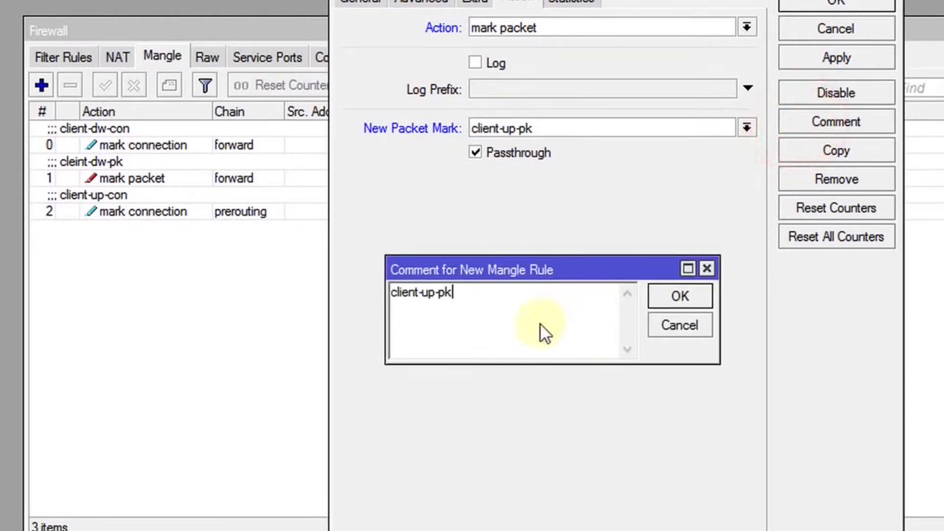
{"action": "left_click", "coordinate": [678, 297]}
{"action": "left_click", "coordinate": [822, 6]}
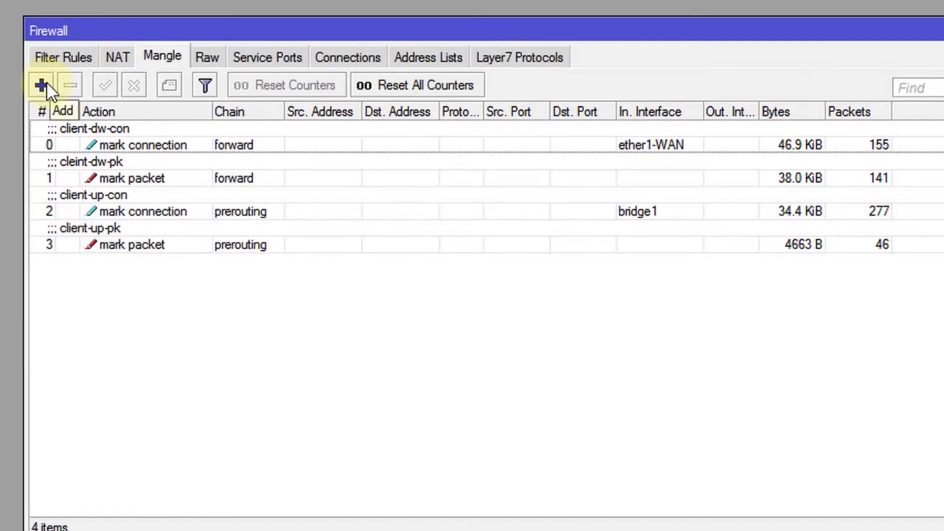
- Add a new mangle rule and set its chain to forward
{"action": "left_click", "coordinate": [46, 83]}
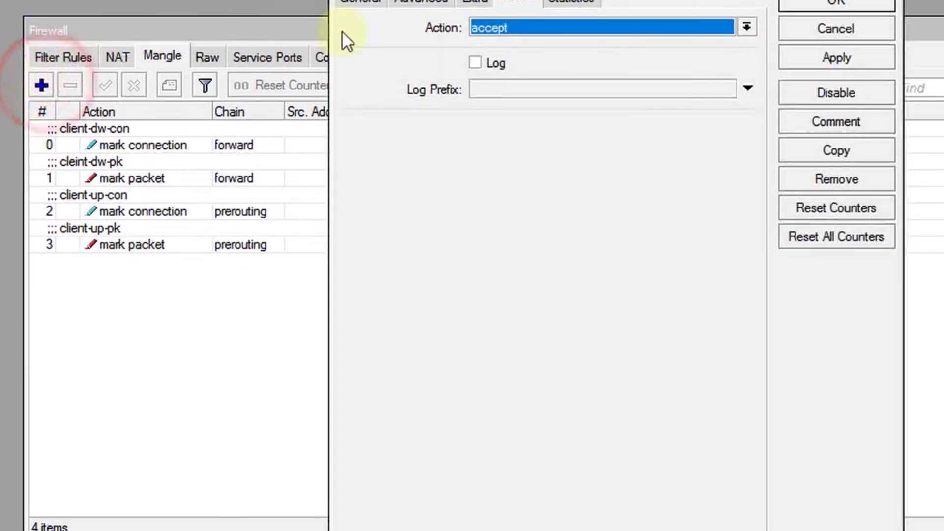
{"action": "left_click", "coordinate": [359, 4]}
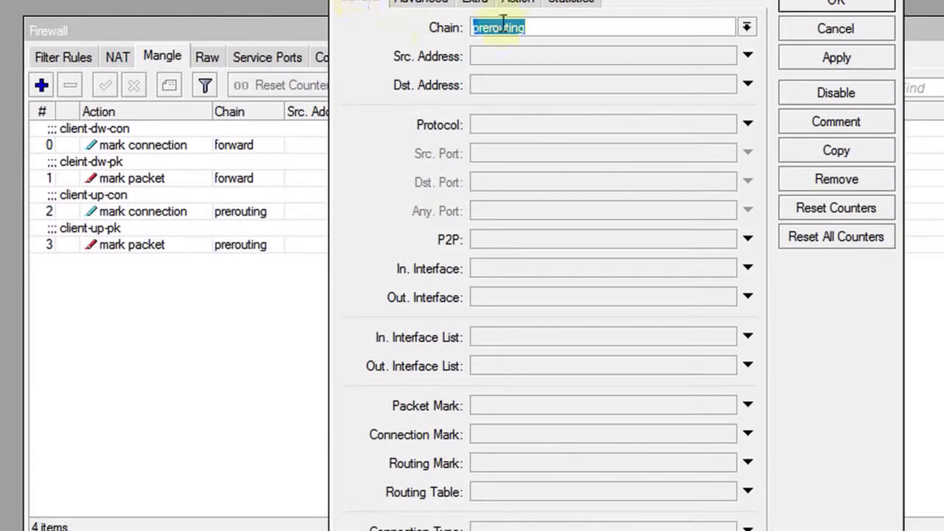
{"action": "left_click", "coordinate": [754, 23]}
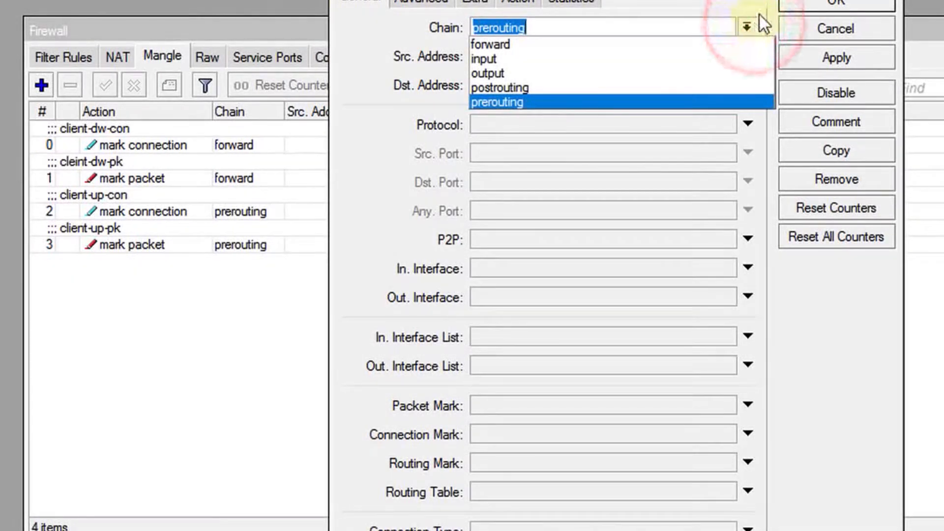
{"action": "left_click", "coordinate": [524, 43]}
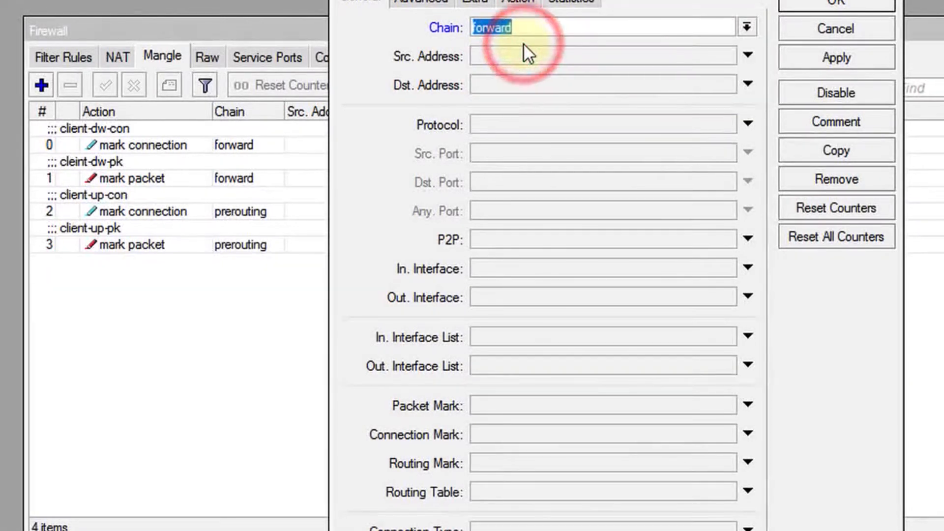
- Set the forward rule's protocol to 6 (tcp) and its any-port match to 80,443
{"action": "left_click", "coordinate": [483, 124]}
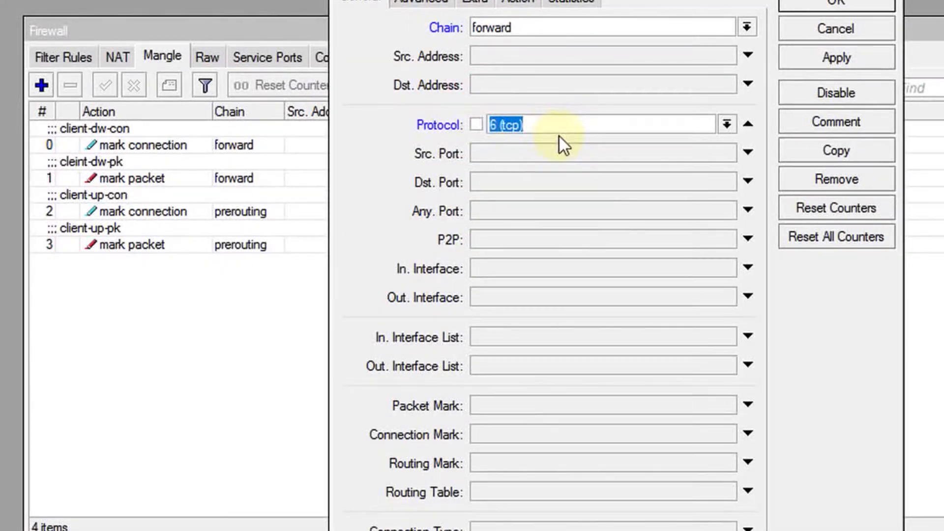
{"action": "left_click", "coordinate": [482, 210]}
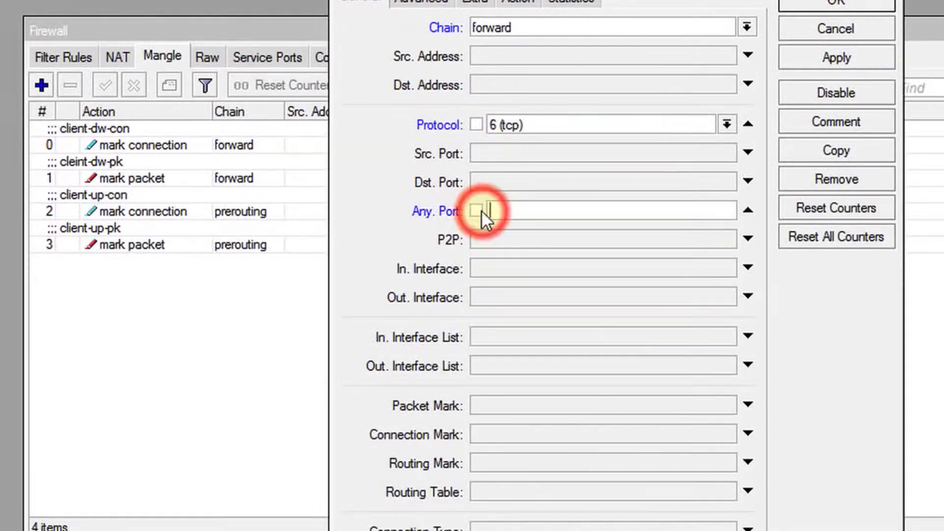
{"action": "type", "text": "80,"}
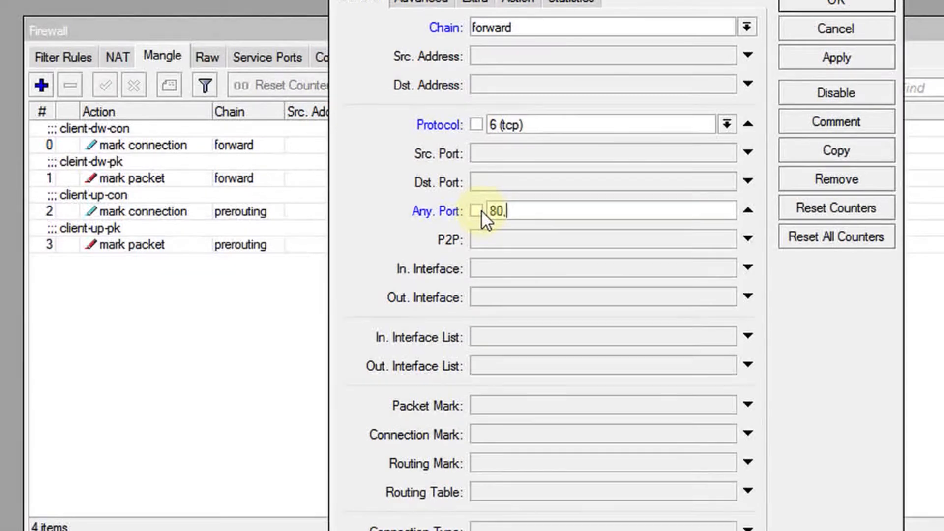
{"action": "type", "text": "443"}
- Make the forward rule match the existing packet mark cleint-dw-pk
{"action": "left_click", "coordinate": [634, 406]}
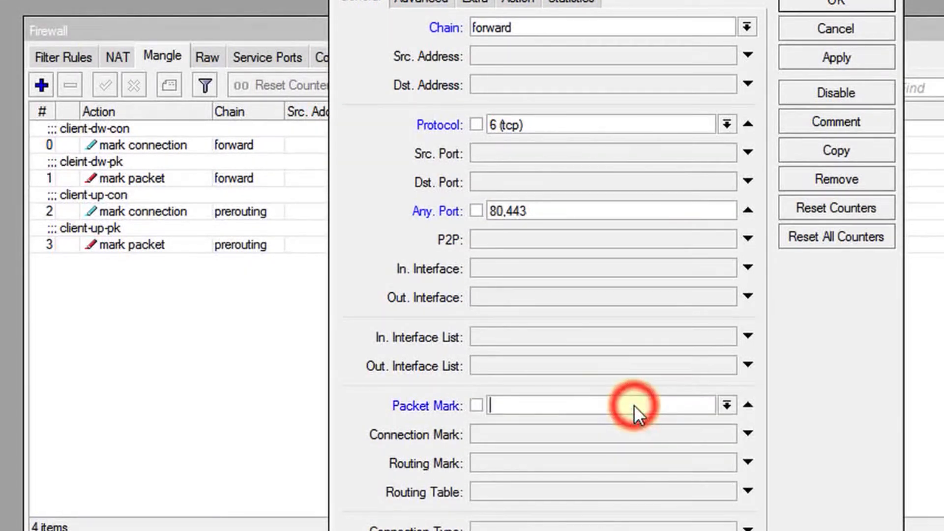
{"action": "left_click", "coordinate": [726, 404]}
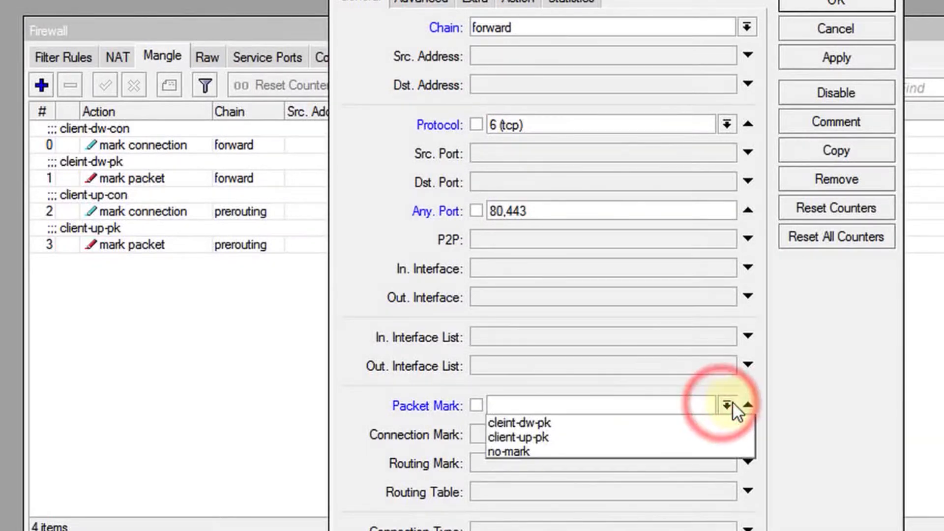
{"action": "left_click", "coordinate": [559, 425]}
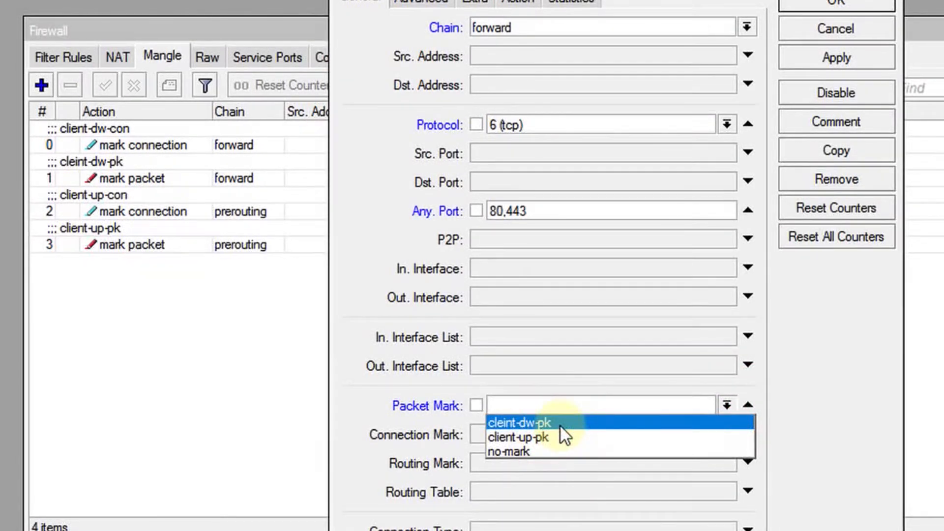
{"action": "left_click", "coordinate": [559, 424]}
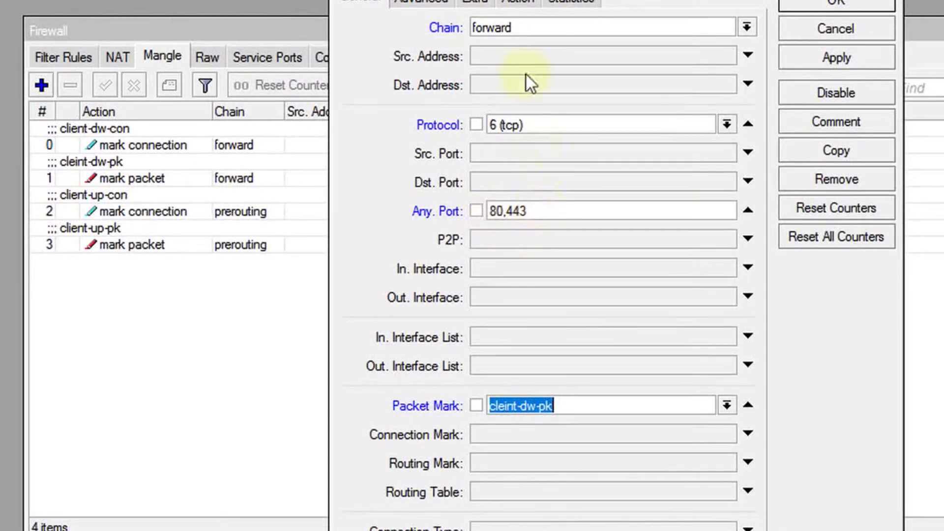
- Set the rule's action to mark packet with the new packet mark http-dw-pk and turn off passthrough
{"action": "left_click", "coordinate": [517, 3]}
{"action": "left_click", "coordinate": [569, 25]}
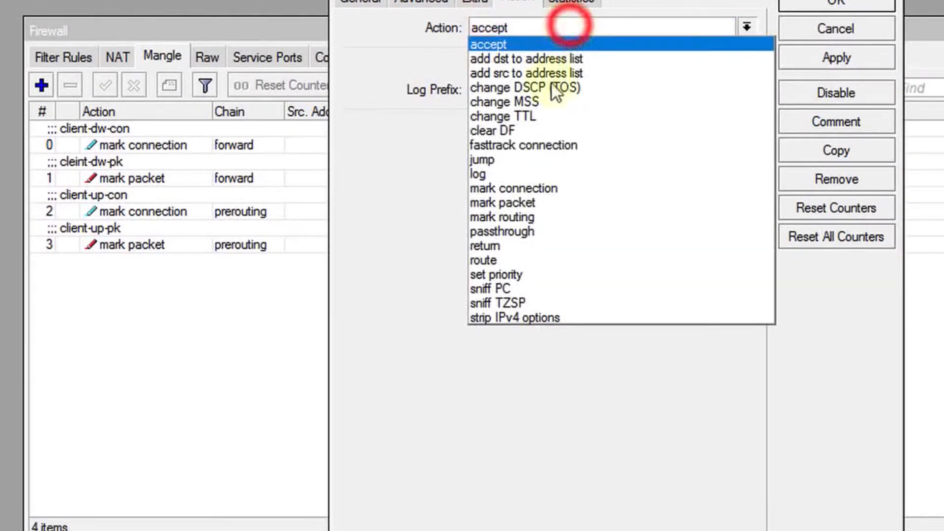
{"action": "left_click", "coordinate": [538, 202]}
{"action": "left_click", "coordinate": [522, 128]}
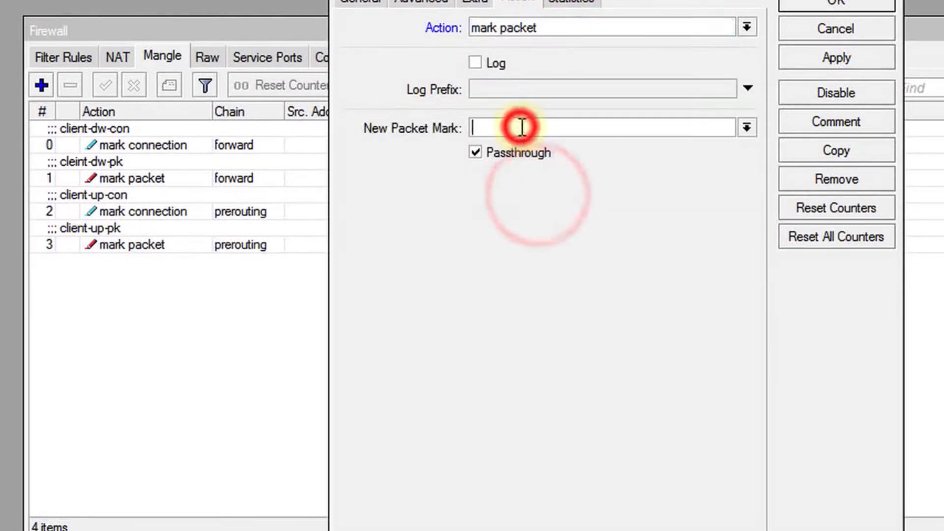
{"action": "type", "text": "http-"}
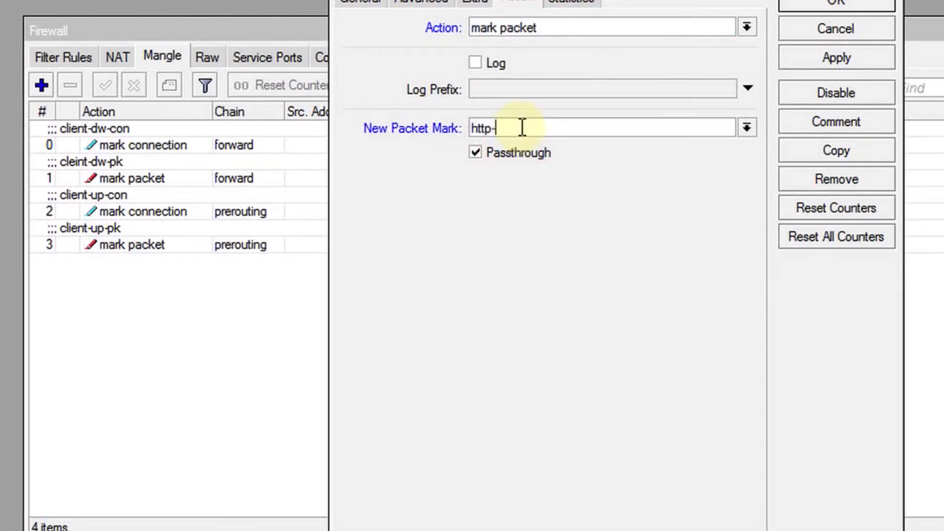
{"action": "type", "text": "dw-pk"}
{"action": "double_click", "coordinate": [595, 122]}
{"action": "key", "text": "ctrl+c"}
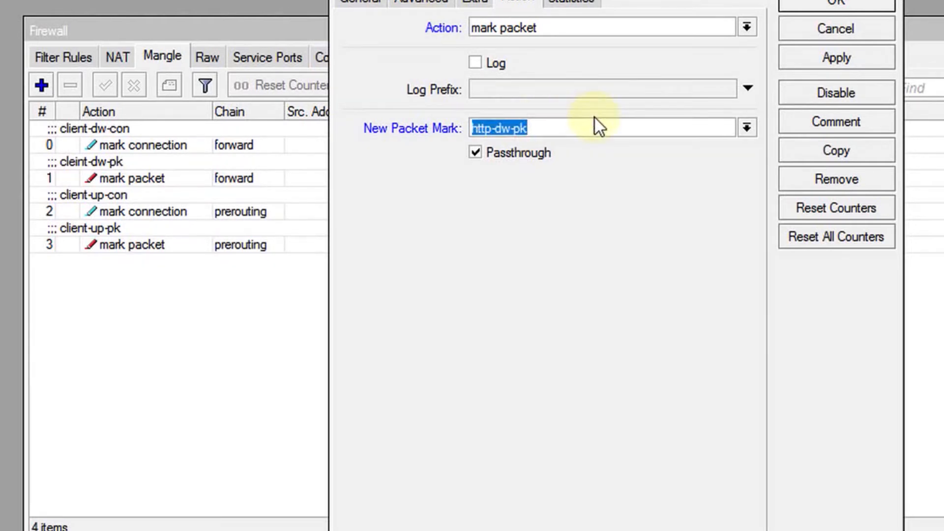
{"action": "left_click", "coordinate": [475, 153]}
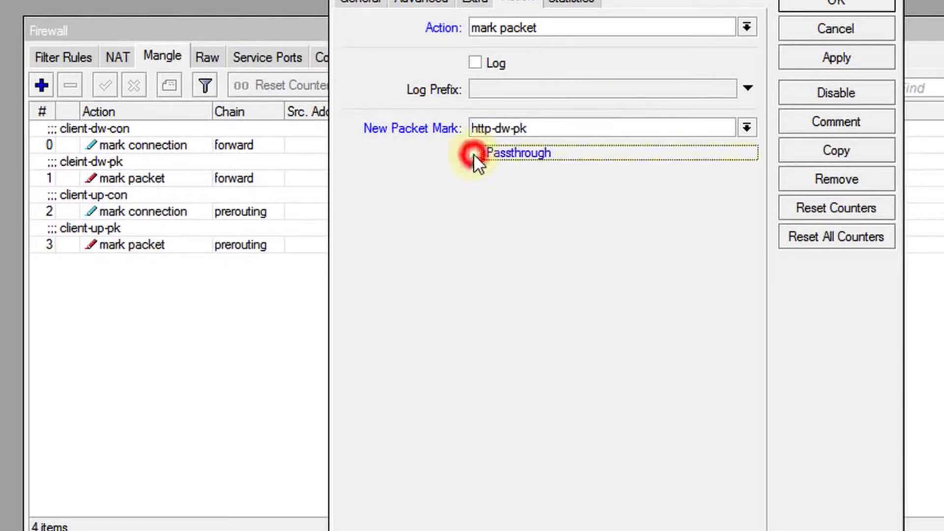
- Comment the rule with the copied packet mark http-dw-pk and save the mangle rule
{"action": "left_click", "coordinate": [836, 125]}
{"action": "key", "text": "ctrl+v"}
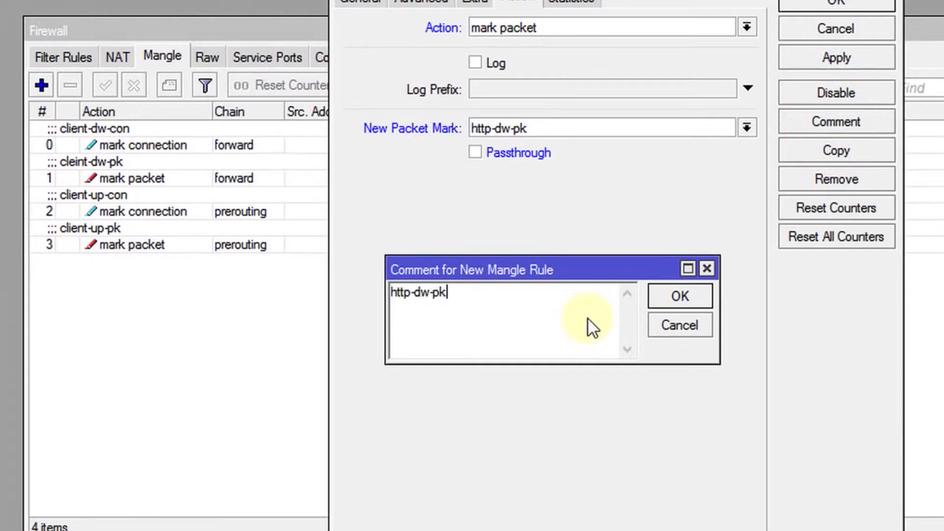
{"action": "left_click", "coordinate": [659, 292]}
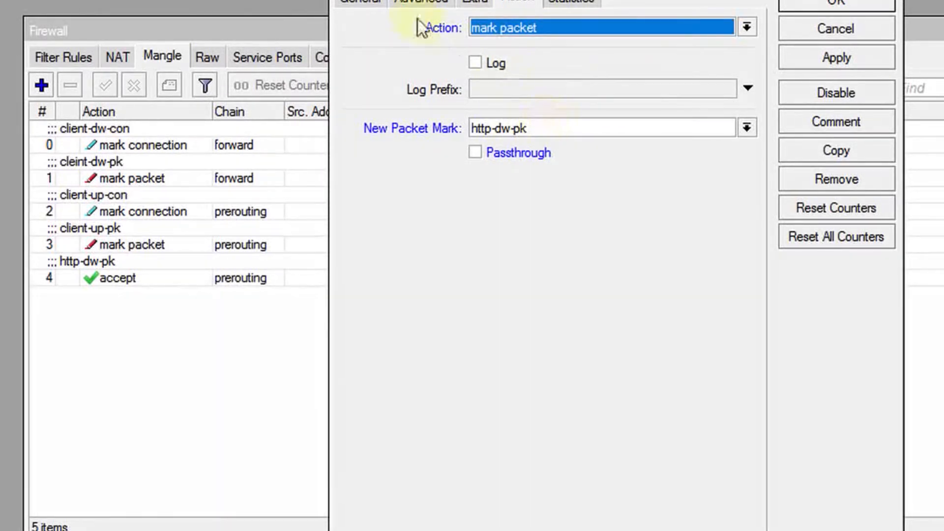
{"action": "left_click", "coordinate": [794, 6]}
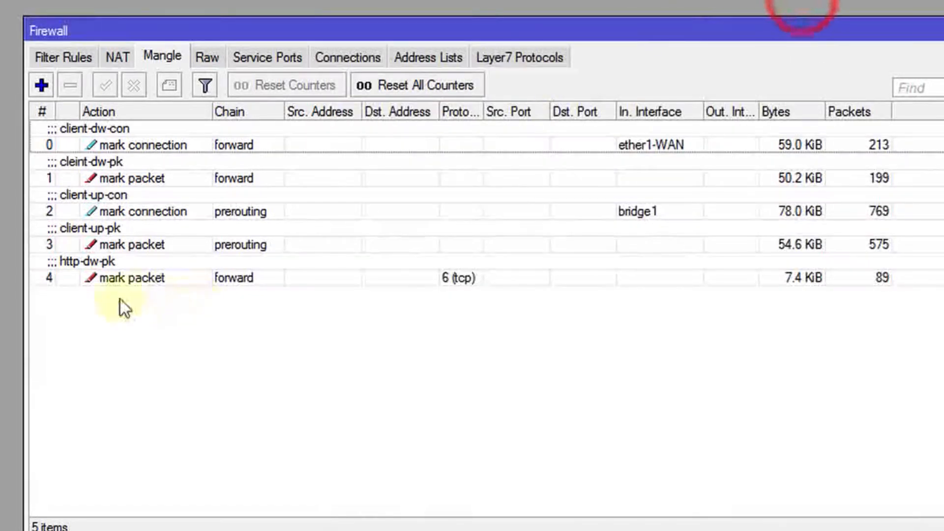
- Add one more mangle rule and set its chain to forward
{"action": "left_click", "coordinate": [42, 85]}
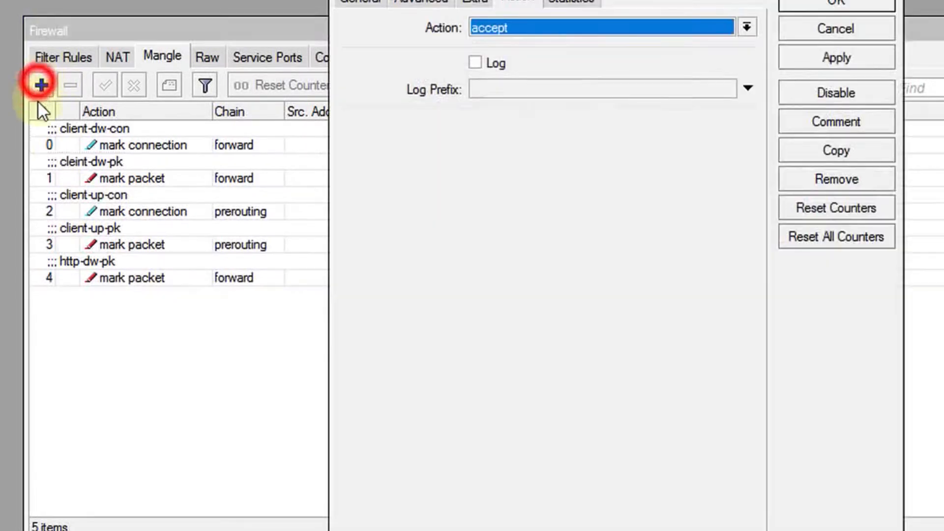
{"action": "left_click", "coordinate": [358, 3]}
{"action": "left_click", "coordinate": [748, 26]}
{"action": "left_click", "coordinate": [617, 44]}
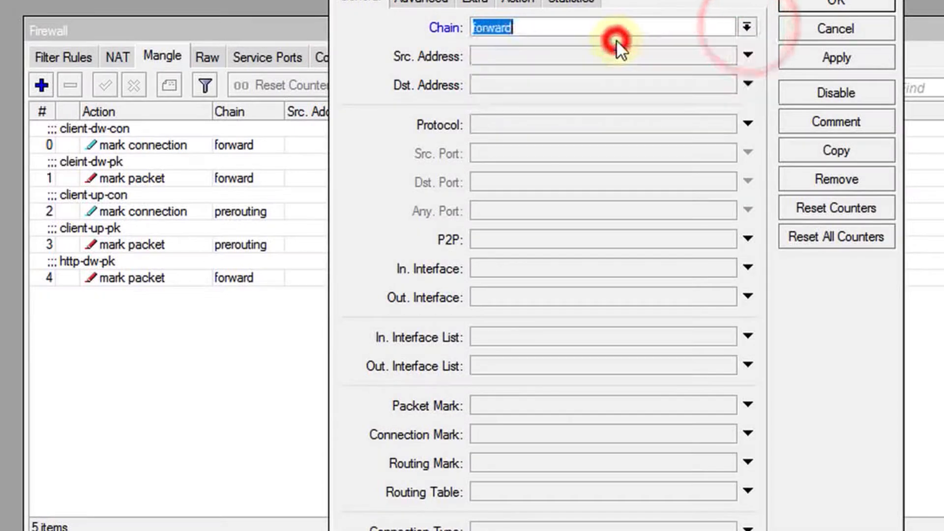
- Make the forward rule match TCP traffic on any port 80,443 carrying the packet mark client-up-pk
{"action": "left_click", "coordinate": [505, 126]}
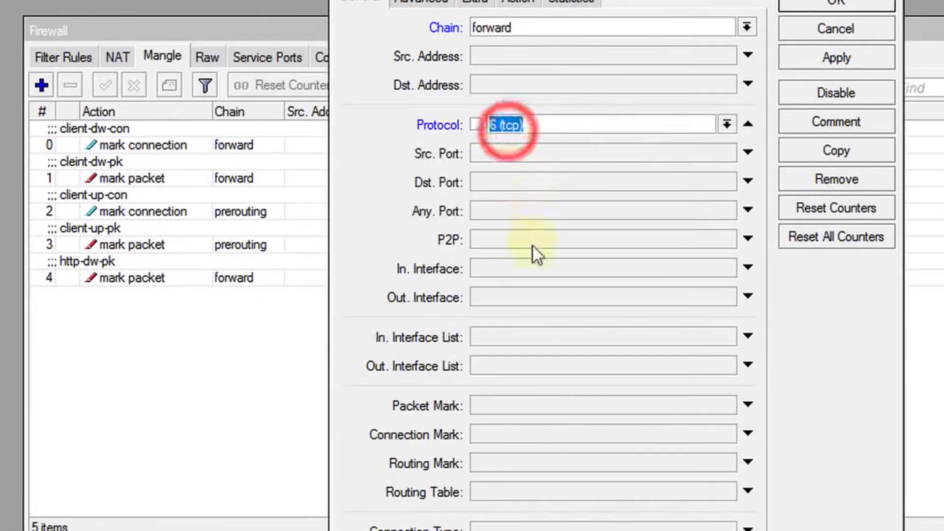
{"action": "left_click", "coordinate": [496, 212]}
{"action": "type", "text": "80"}
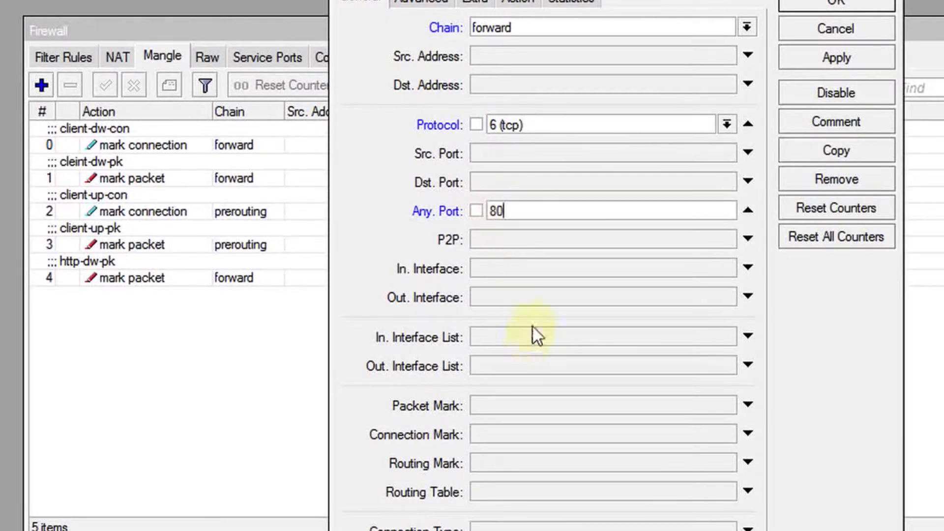
{"action": "type", "text": "02,443"}
{"action": "left_click", "coordinate": [569, 405]}
{"action": "left_click", "coordinate": [725, 406]}
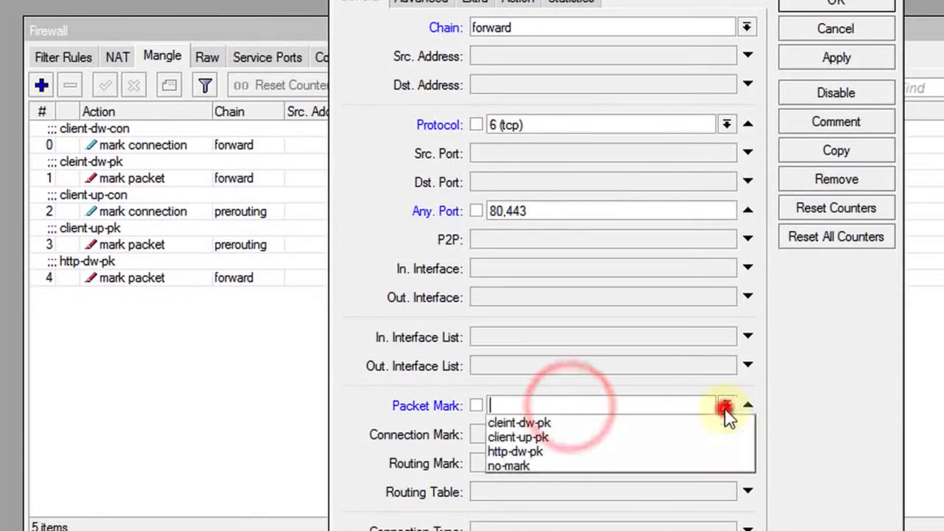
{"action": "left_click", "coordinate": [598, 437]}
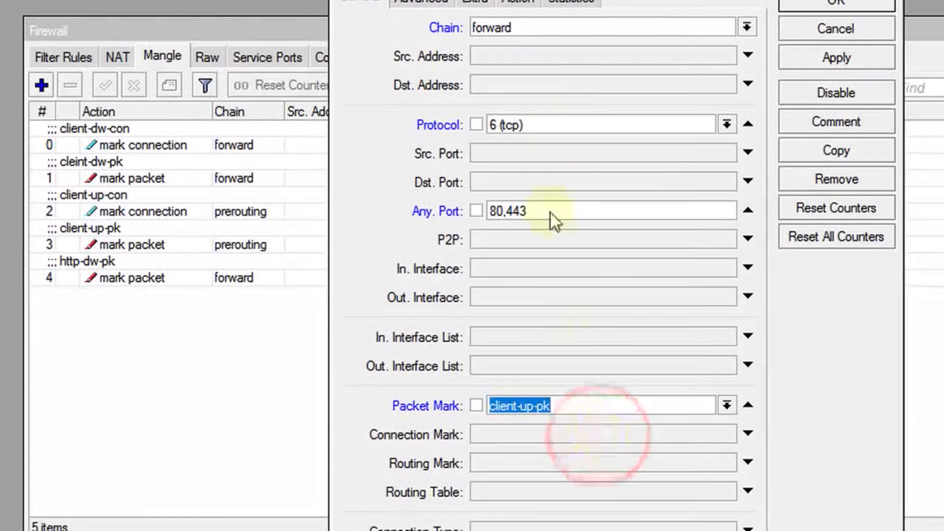
- Set the rule's action to mark packet with the new packet mark http-up-pk, copy that name and turn off passthrough
{"action": "left_click", "coordinate": [518, 3]}
{"action": "left_click", "coordinate": [594, 30]}
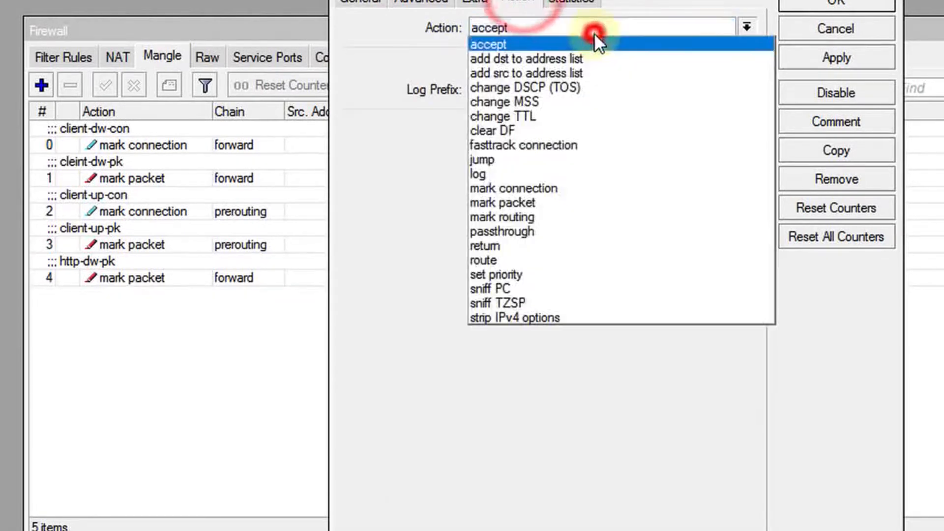
{"action": "left_click", "coordinate": [567, 202]}
{"action": "left_click", "coordinate": [515, 136]}
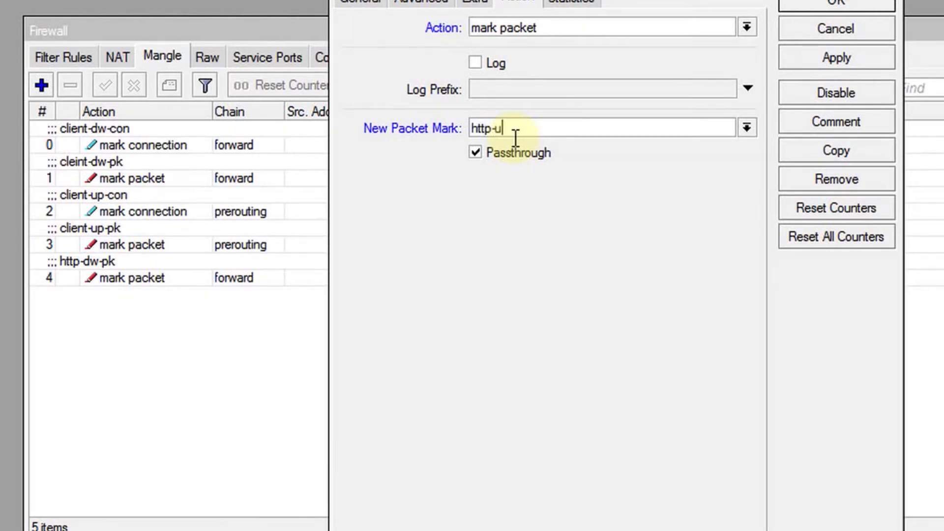
{"action": "key", "text": "ctrl+a"}
{"action": "key", "text": "ctrl+c"}
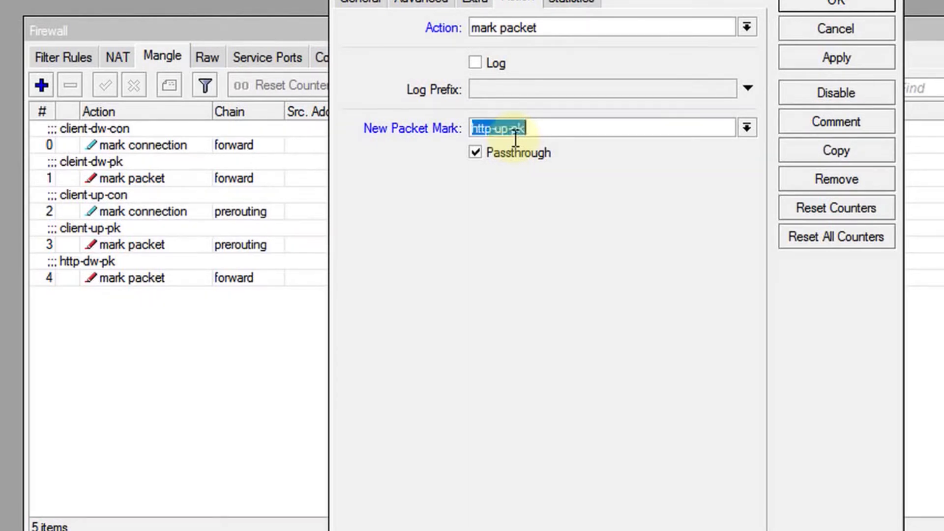
{"action": "left_click", "coordinate": [473, 152]}
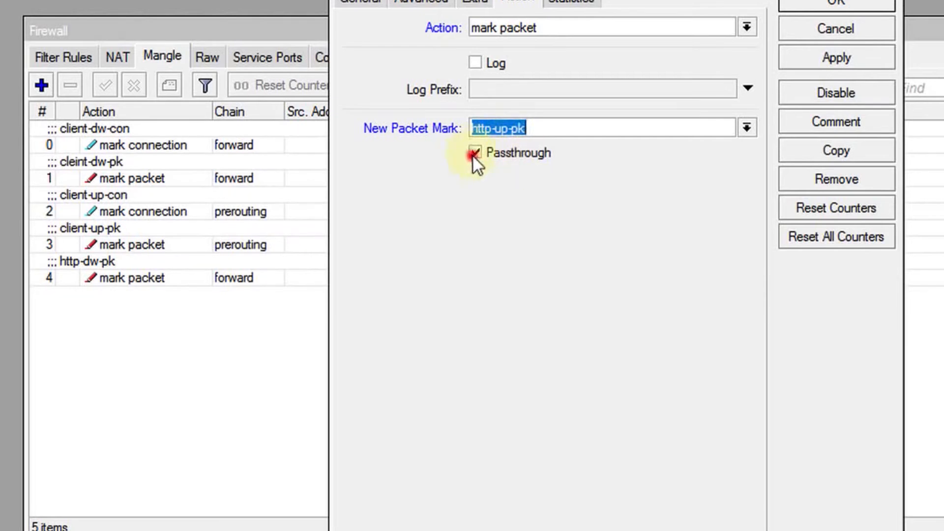
- Comment the rule with the copied packet mark http-up-pk and save the mangle rule
{"action": "left_click", "coordinate": [857, 121]}
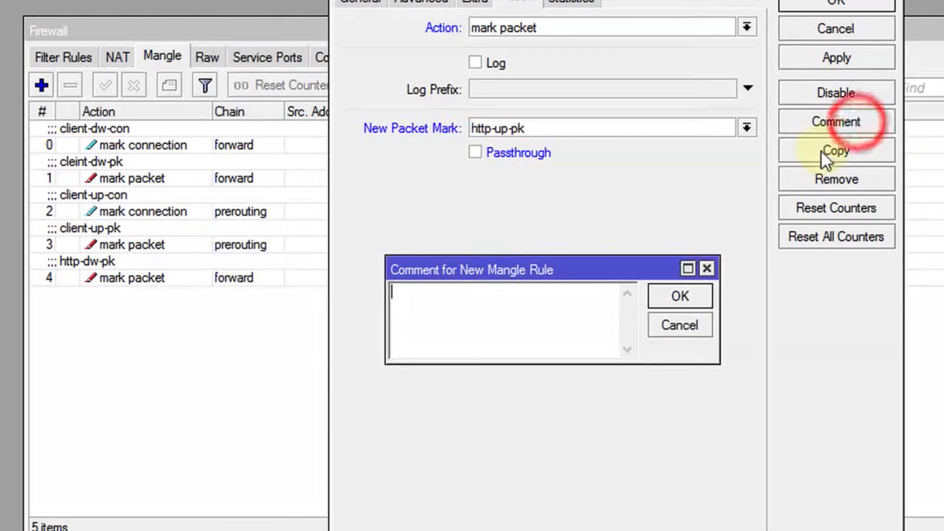
{"action": "key", "text": "ctrl+v"}
{"action": "left_click", "coordinate": [686, 299]}
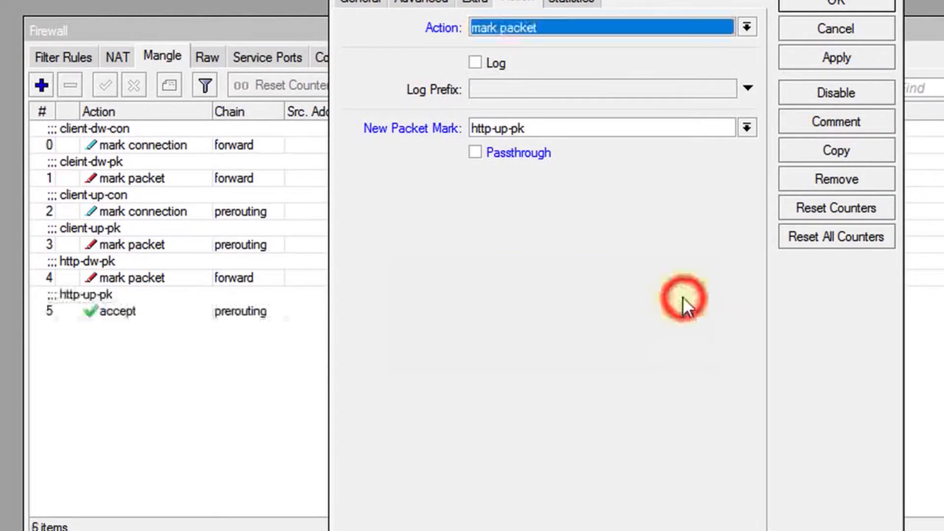
{"action": "left_click", "coordinate": [833, 6]}
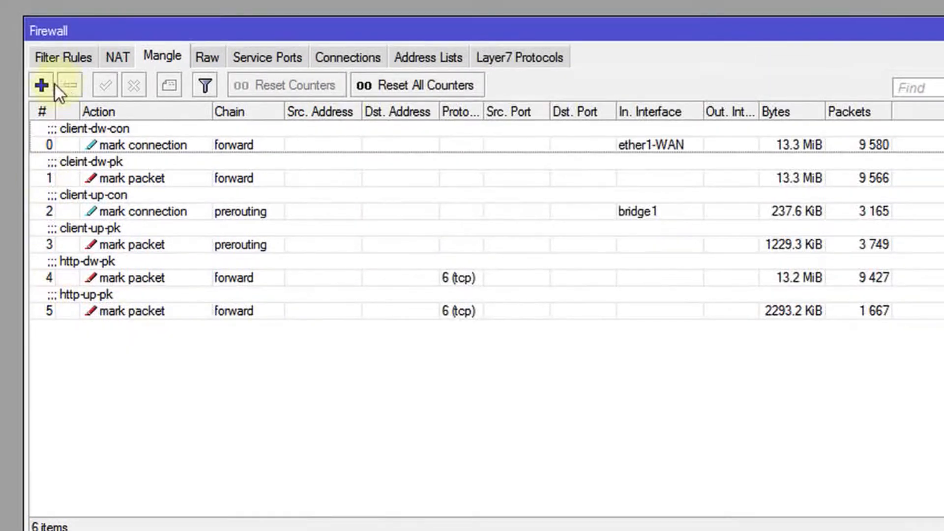
- Add a new mangle rule in the forward chain that matches all-p2p traffic
{"action": "left_click", "coordinate": [41, 86]}
{"action": "left_click", "coordinate": [346, 3]}
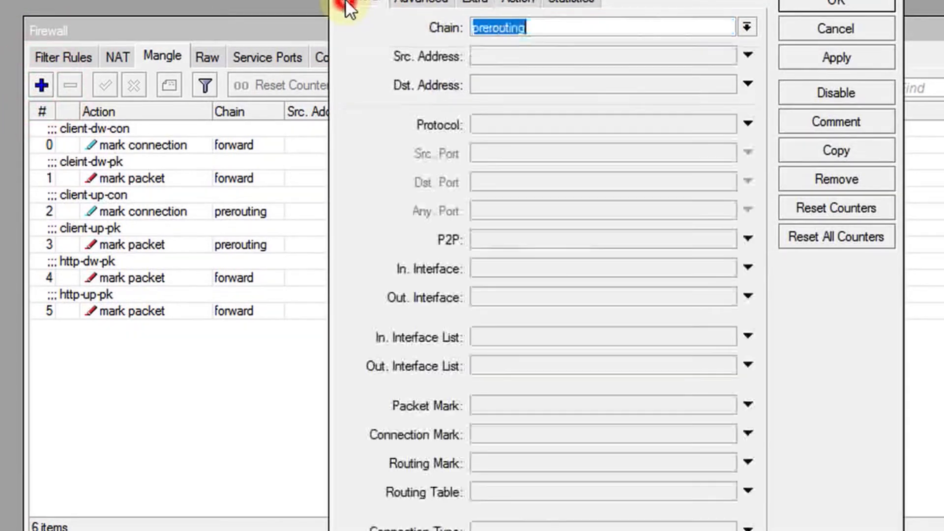
{"action": "left_click", "coordinate": [747, 28]}
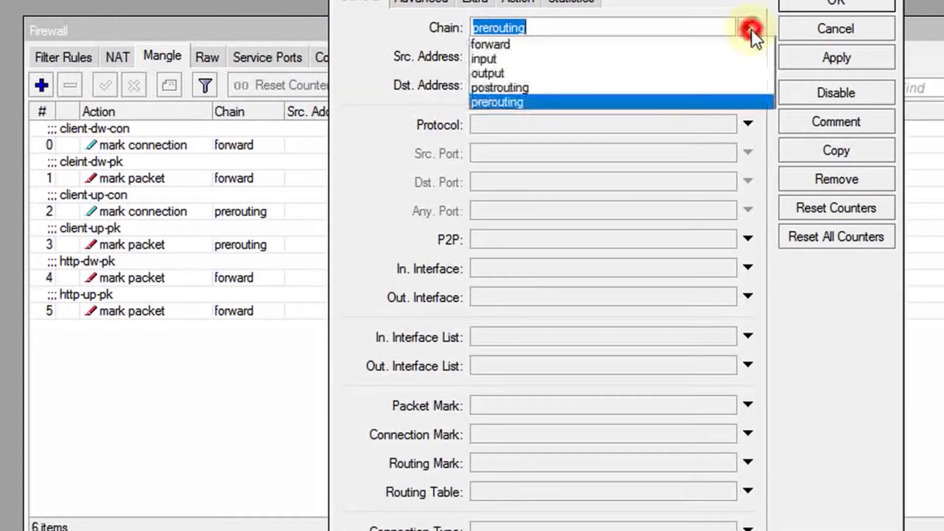
{"action": "left_click", "coordinate": [608, 45]}
{"action": "left_click", "coordinate": [543, 239]}
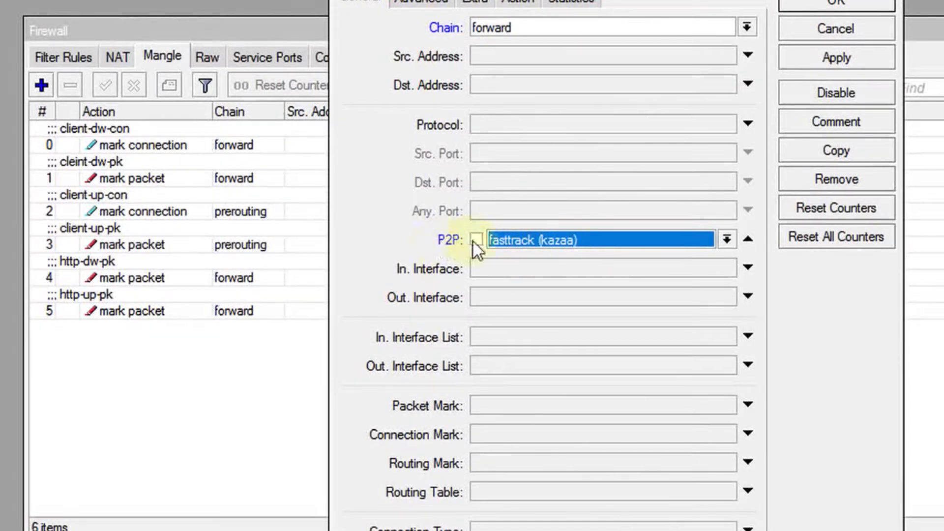
{"action": "left_click", "coordinate": [727, 239]}
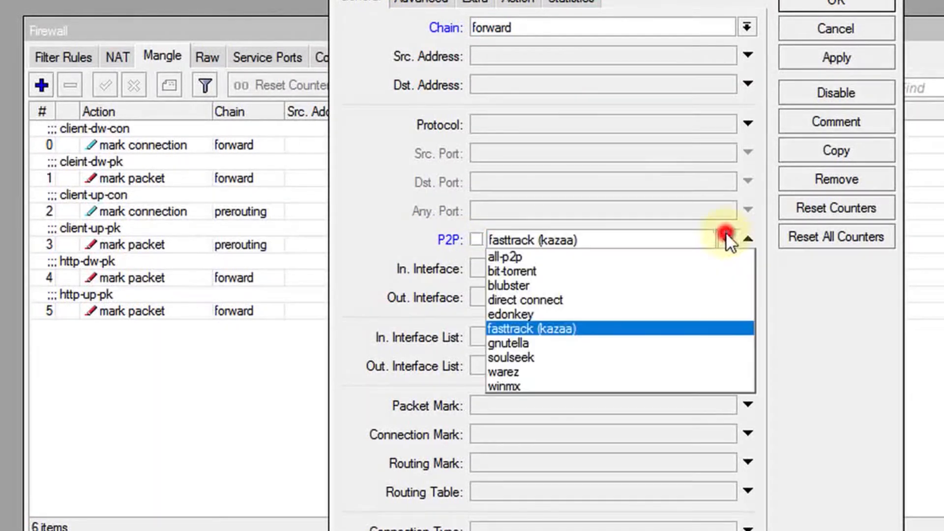
{"action": "left_click", "coordinate": [516, 257]}
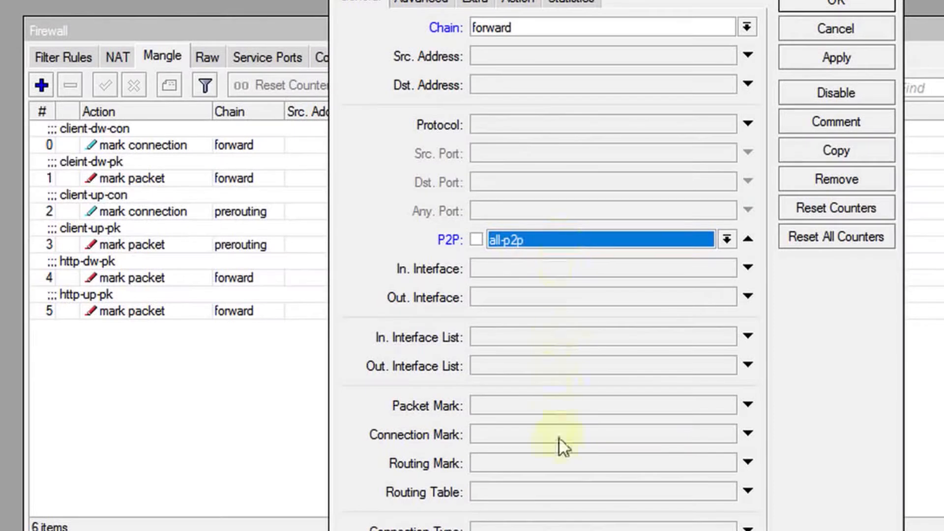
- Make the P2P rule match the existing packet mark cleint-dw-pk
{"action": "left_click", "coordinate": [606, 410]}
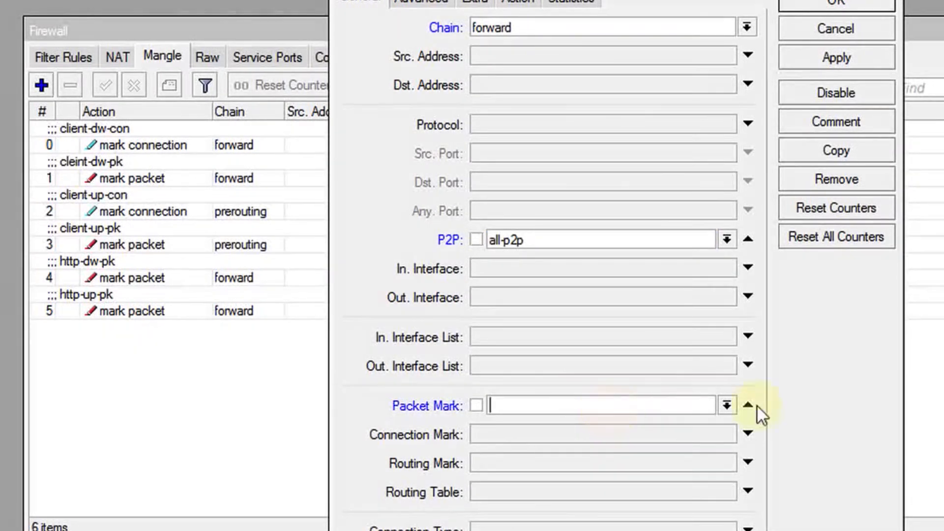
{"action": "left_click", "coordinate": [727, 402]}
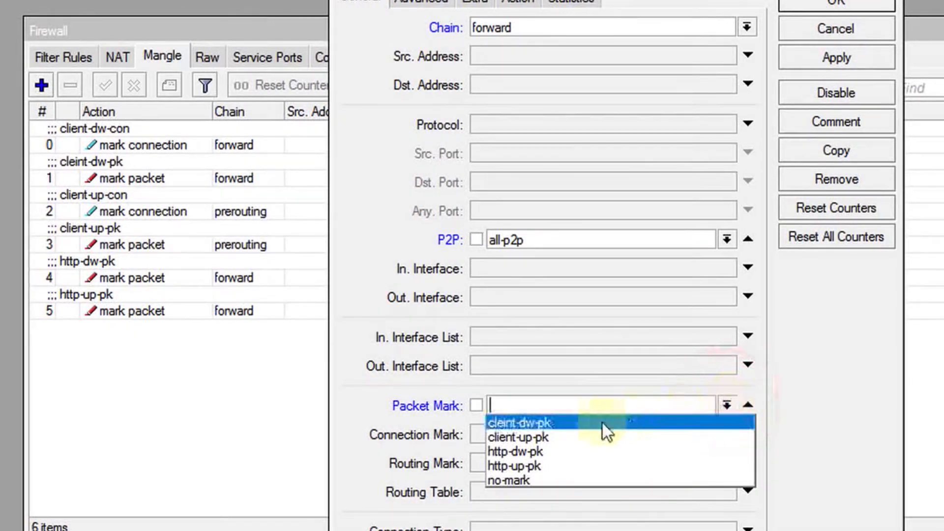
{"action": "left_click", "coordinate": [576, 422]}
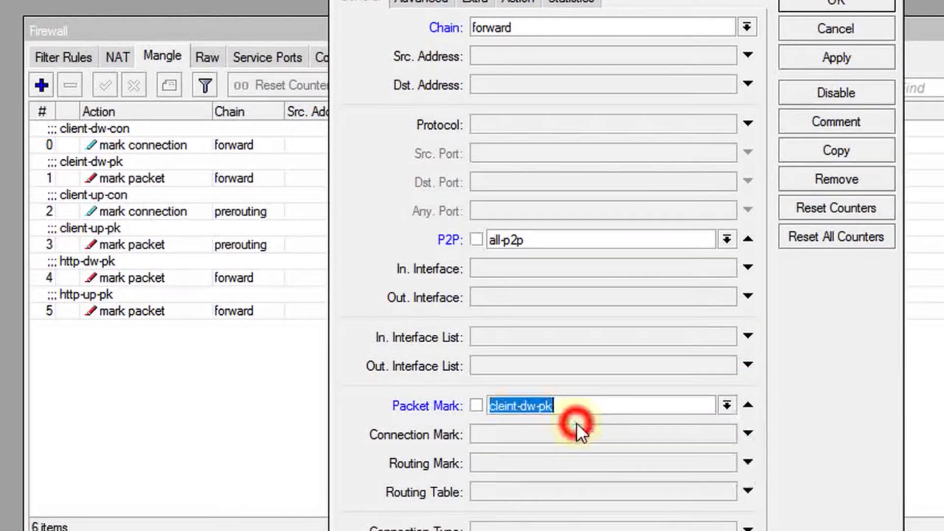
- Set the P2P rule's action to mark packet with the new packet mark p2p-dw-pk, copy that name and turn off passthrough
{"action": "left_click", "coordinate": [520, 5]}
{"action": "left_click", "coordinate": [558, 37]}
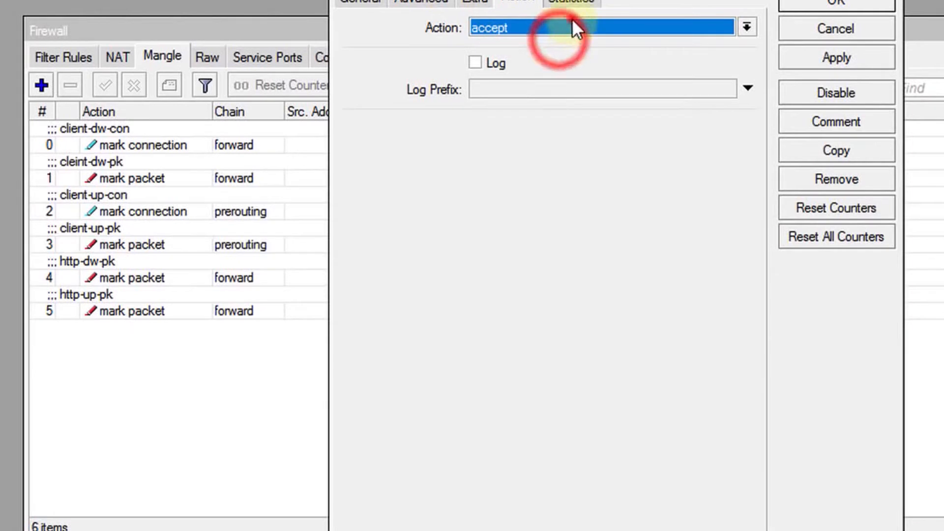
{"action": "left_click", "coordinate": [572, 22]}
{"action": "left_click", "coordinate": [568, 202]}
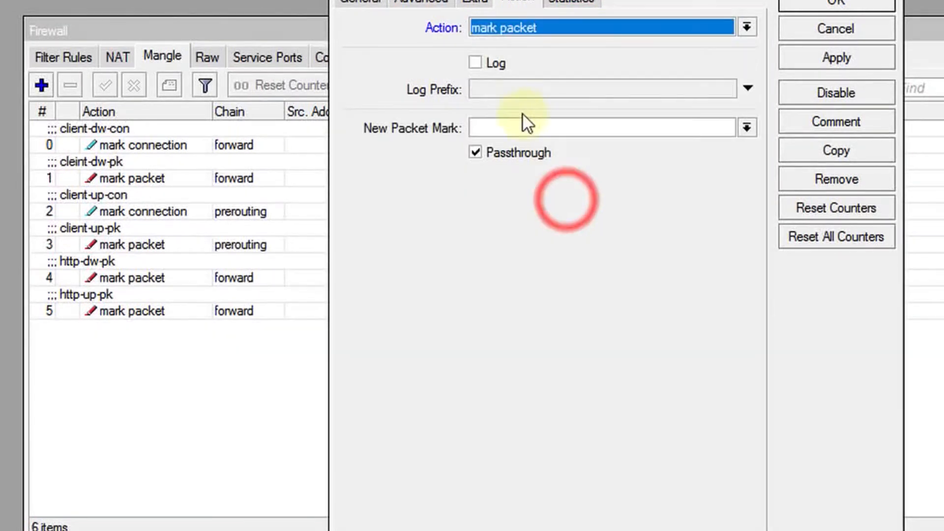
{"action": "left_click", "coordinate": [519, 128]}
{"action": "type", "text": "p2p"}
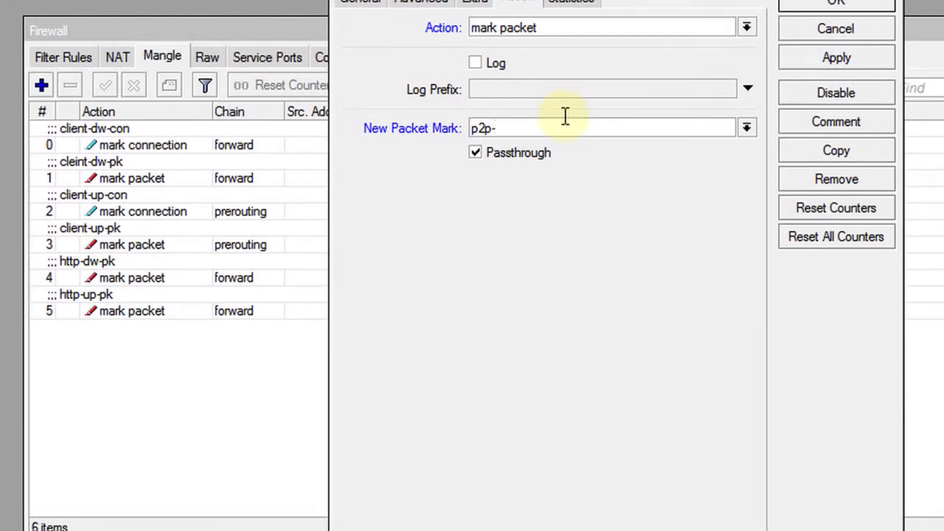
{"action": "type", "text": "-dw-pk"}
{"action": "double_click", "coordinate": [565, 118]}
{"action": "key", "text": "ctrl+c"}
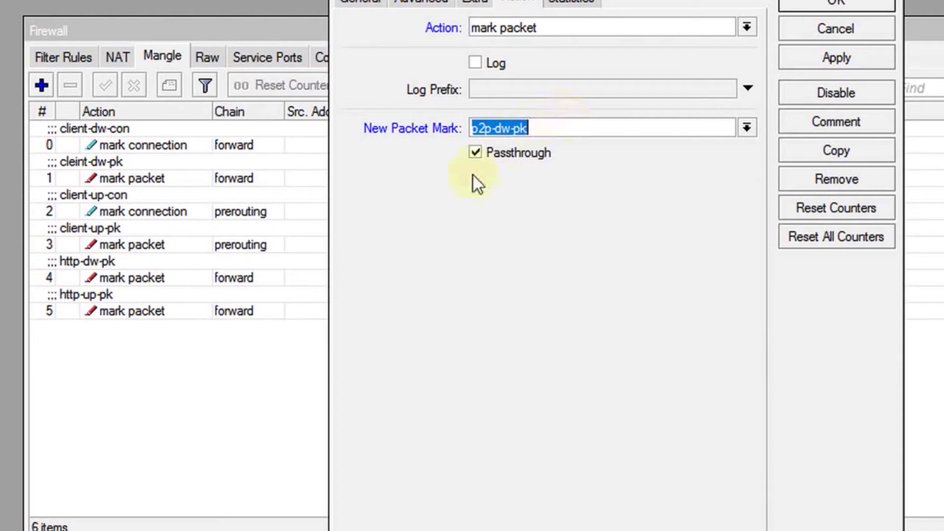
{"action": "left_click", "coordinate": [475, 150]}
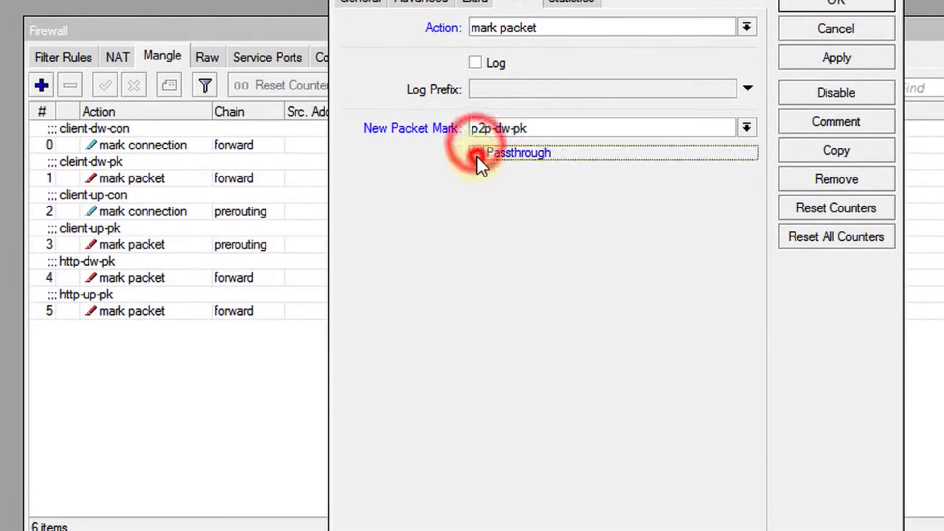
- Comment the P2P rule with the copied packet mark p2p-dw-pk and save the mangle rule
{"action": "left_click", "coordinate": [836, 122]}
{"action": "key", "text": "ctrl+v"}
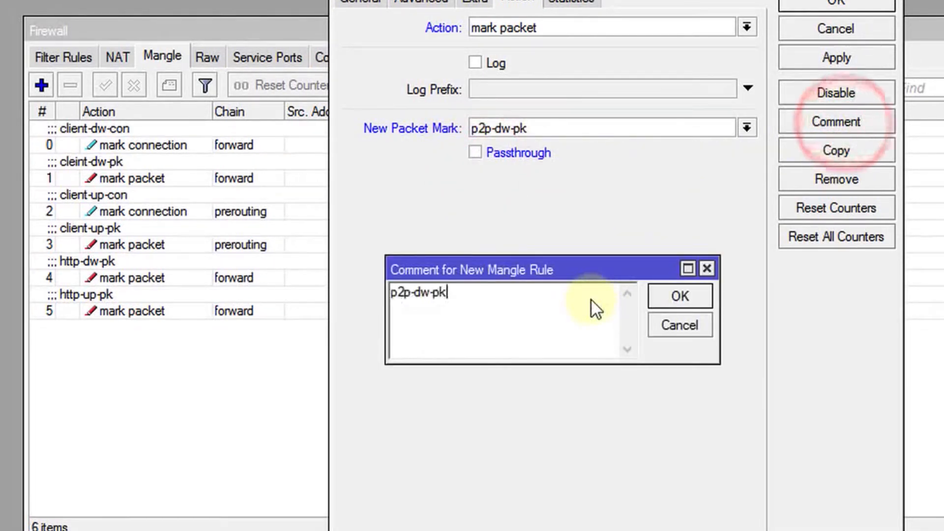
{"action": "left_click", "coordinate": [683, 298]}
{"action": "left_click", "coordinate": [823, 6]}
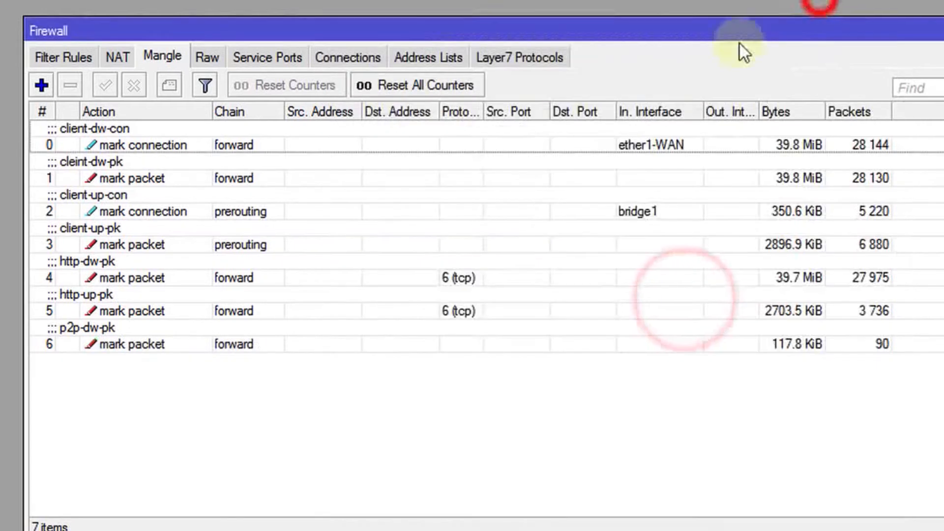
- Add another forward-chain mangle rule with P2P matching set to all-p2p
{"action": "left_click", "coordinate": [42, 84]}
{"action": "left_click", "coordinate": [362, 4]}
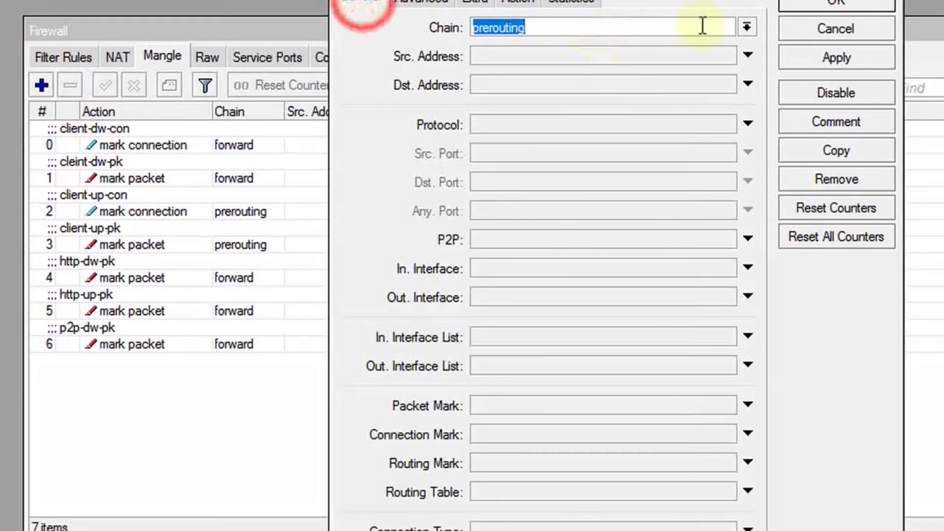
{"action": "left_click", "coordinate": [745, 27]}
{"action": "left_click", "coordinate": [568, 47]}
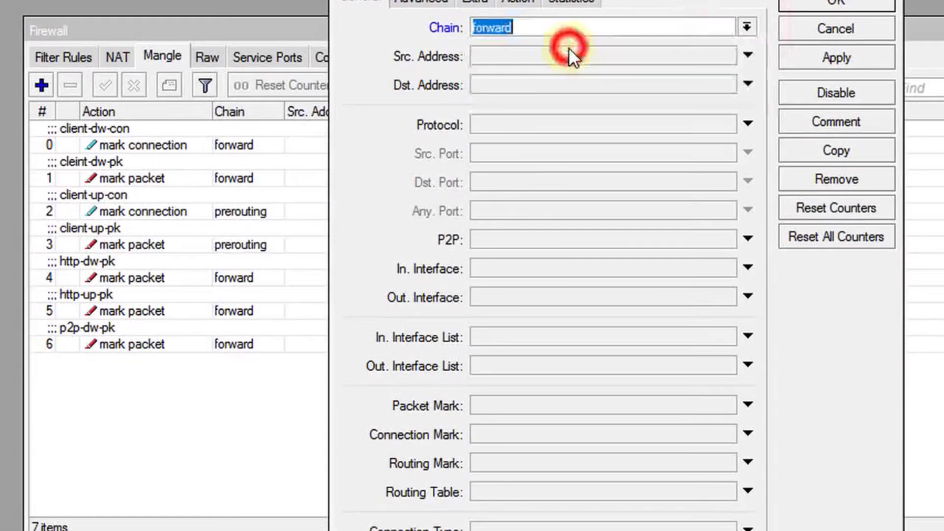
{"action": "left_click", "coordinate": [532, 237]}
{"action": "left_click", "coordinate": [617, 244]}
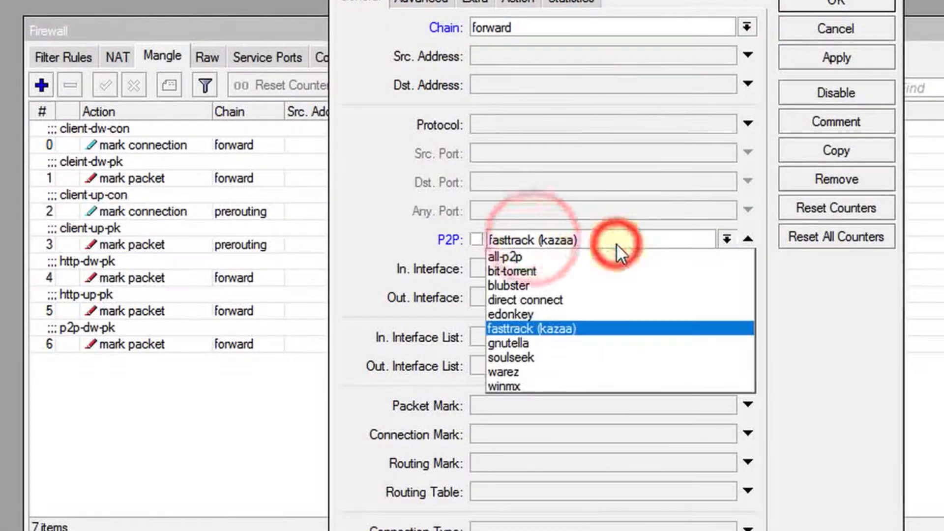
{"action": "left_click", "coordinate": [536, 253]}
- Make the second P2P rule match the existing packet mark client-up-pk
{"action": "left_click", "coordinate": [553, 404]}
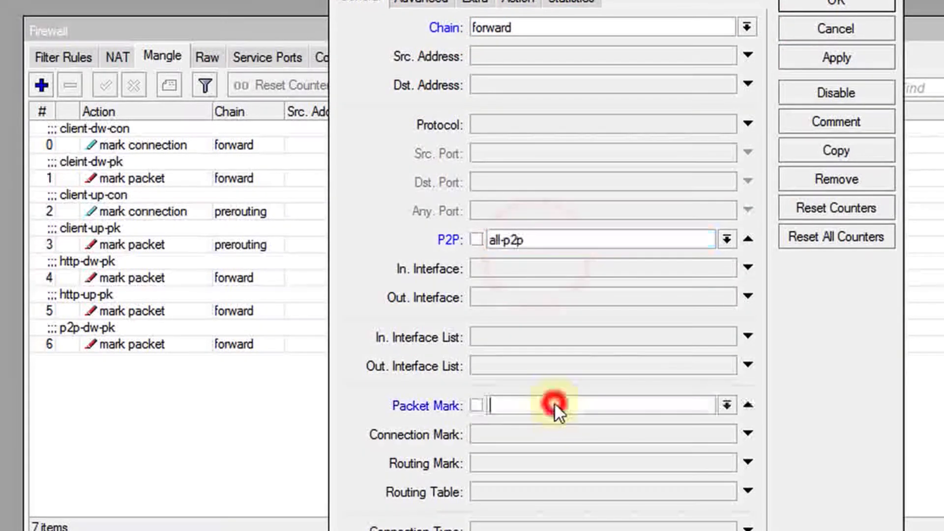
{"action": "left_click", "coordinate": [721, 405]}
{"action": "left_click", "coordinate": [651, 436]}
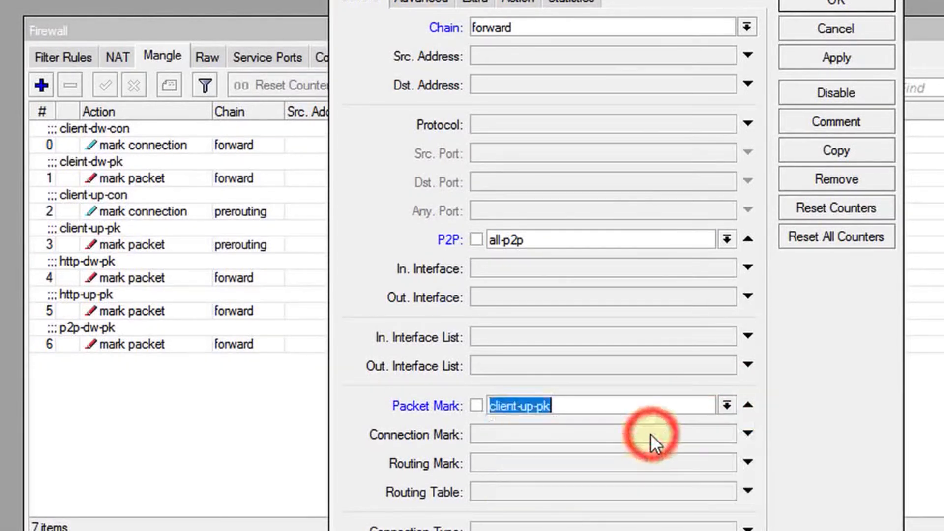
- Set the second P2P rule's action to mark packet with the new packet mark p2p-up-pk, copy that name and turn off passthrough
{"action": "left_click", "coordinate": [517, 3]}
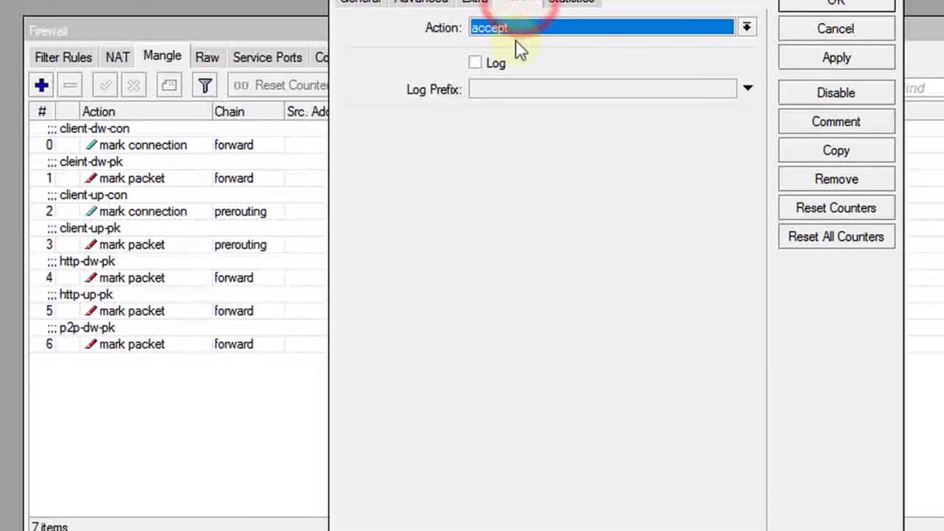
{"action": "left_click", "coordinate": [580, 27]}
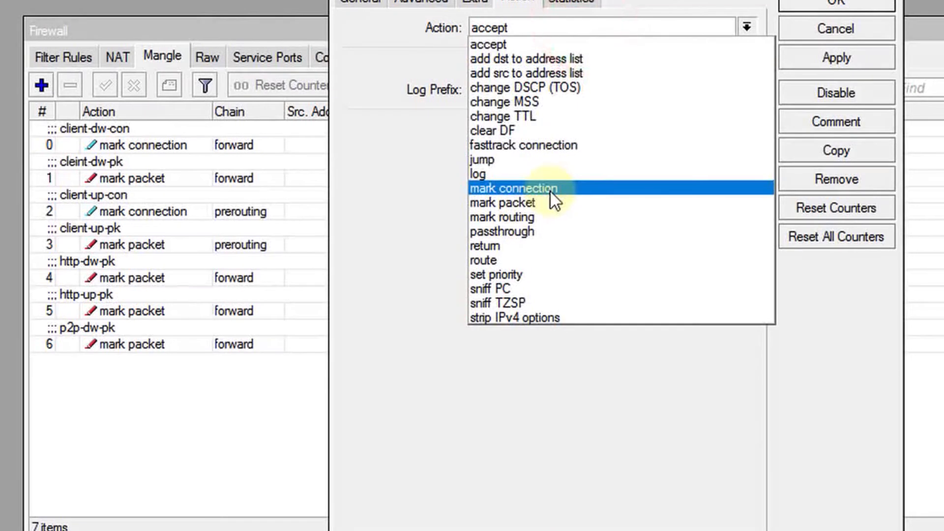
{"action": "left_click", "coordinate": [544, 208]}
{"action": "left_click", "coordinate": [523, 126]}
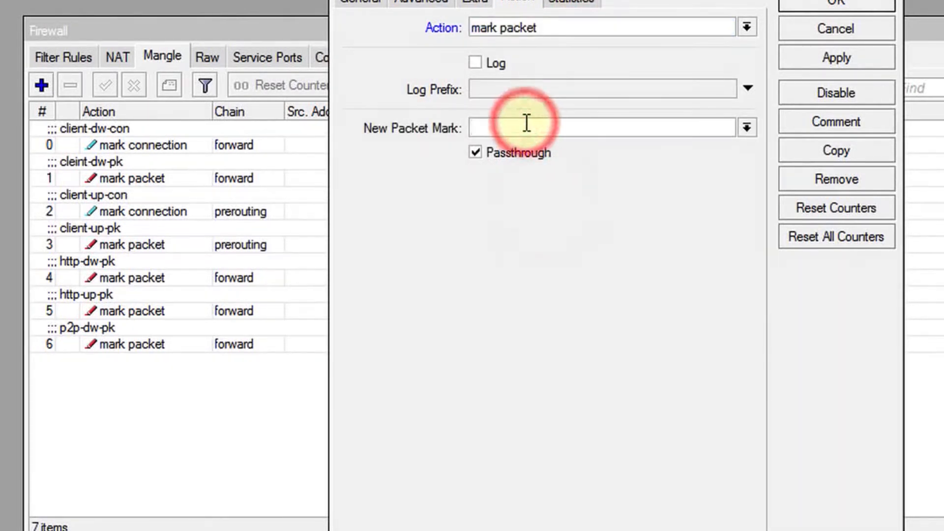
{"action": "type", "text": "p2p-up-pk"}
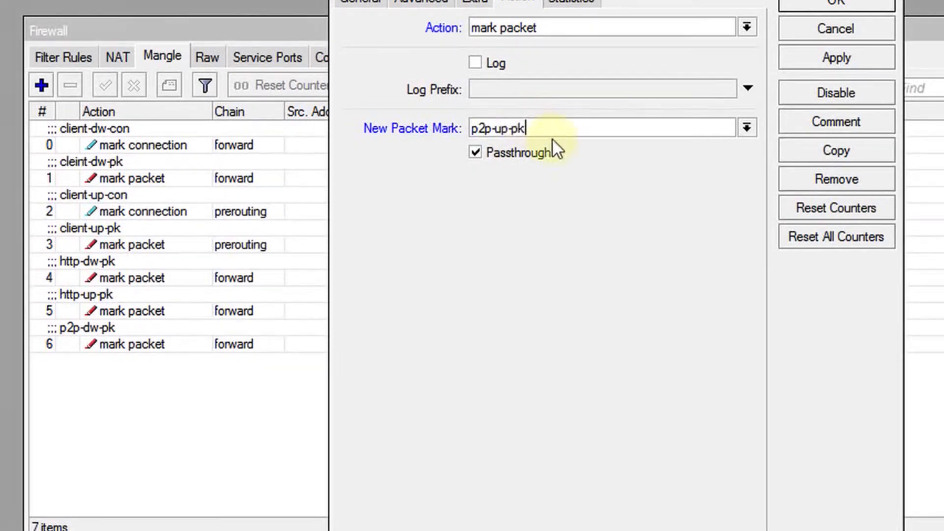
{"action": "key", "text": "ctrl+a"}
{"action": "key", "text": "ctrl+c"}
{"action": "left_click", "coordinate": [505, 164]}
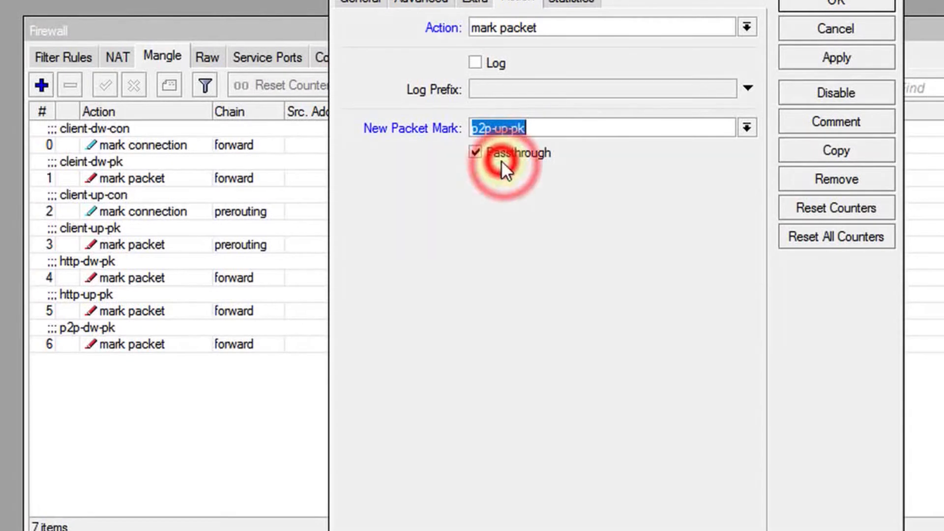
{"action": "left_click", "coordinate": [470, 153]}
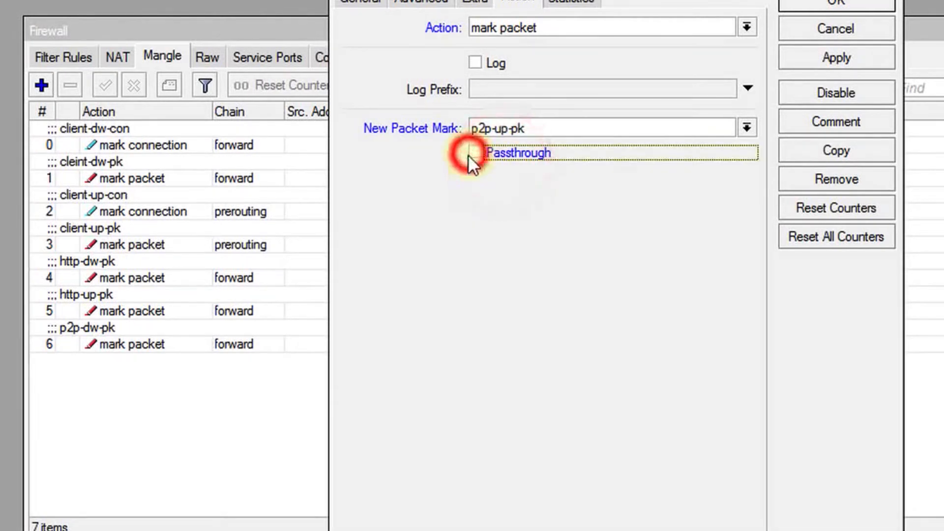
- Comment the second P2P rule with the copied packet mark p2p-up-pk and save the mangle rule
{"action": "left_click", "coordinate": [836, 122]}
{"action": "key", "text": "ctrl+v"}
{"action": "left_click", "coordinate": [661, 294]}
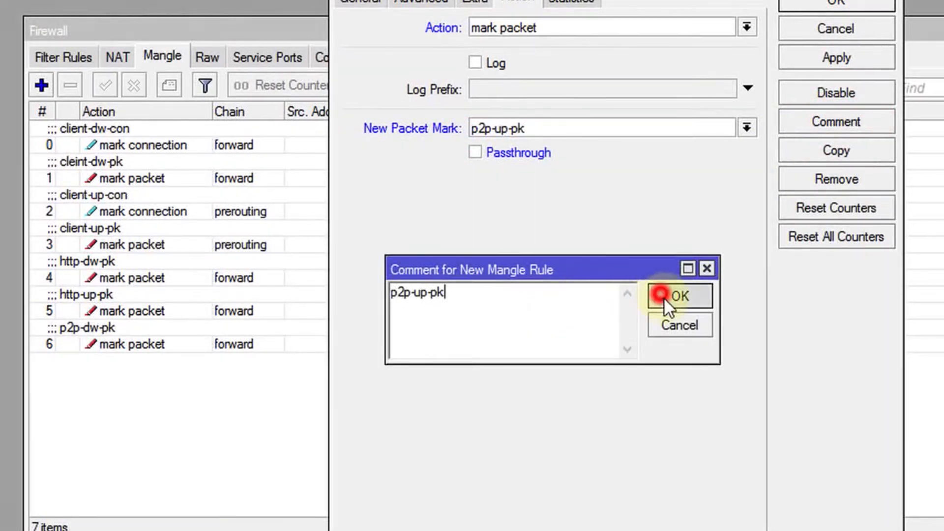
{"action": "left_click", "coordinate": [826, 5]}
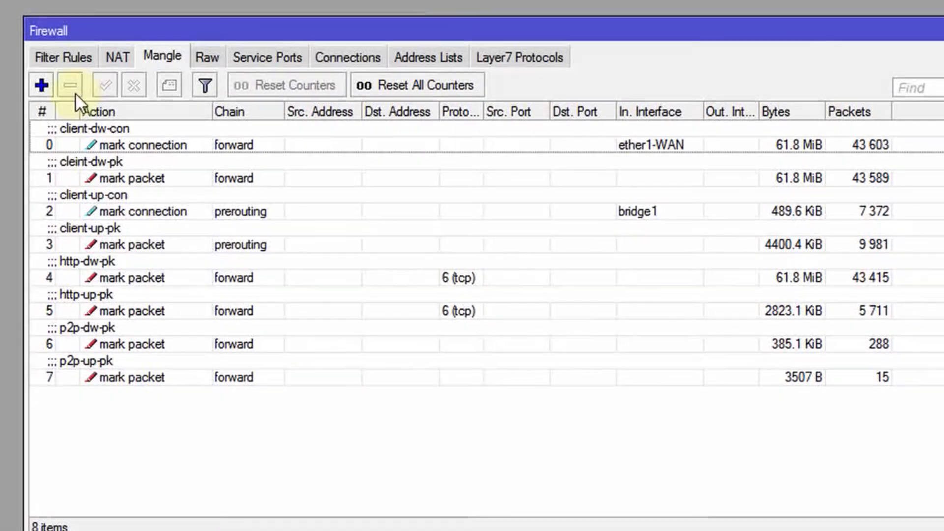
- Add a forward-chain mangle rule that matches the existing packet mark cleint-dw-pk
{"action": "left_click", "coordinate": [39, 79]}
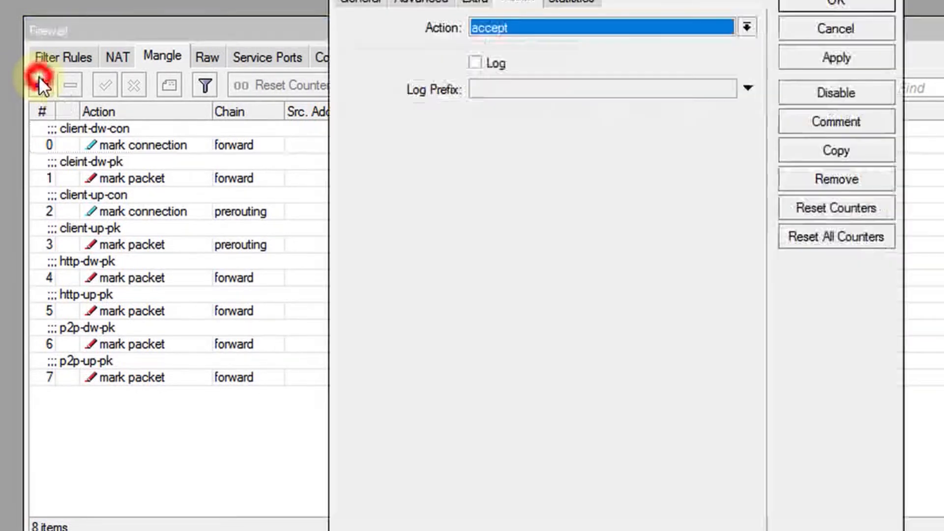
{"action": "left_click", "coordinate": [358, 3]}
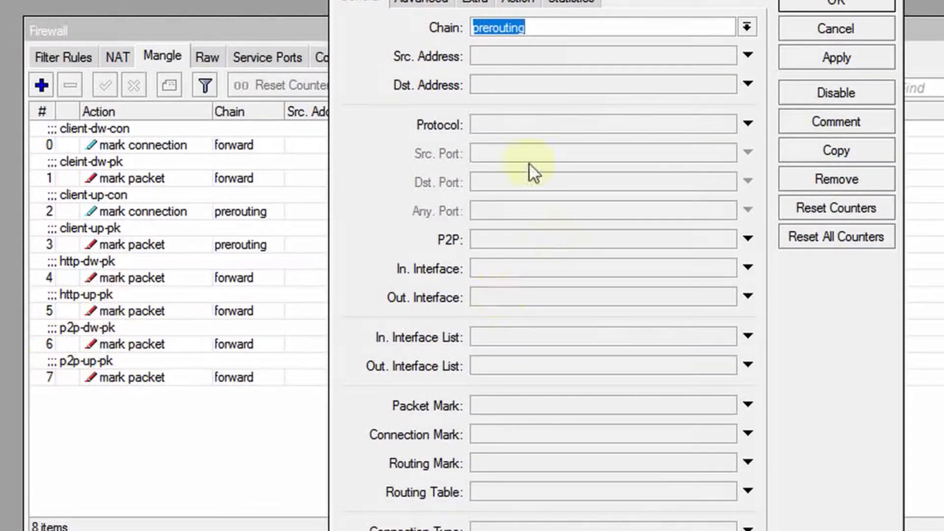
{"action": "left_click", "coordinate": [747, 27]}
{"action": "left_click", "coordinate": [612, 44]}
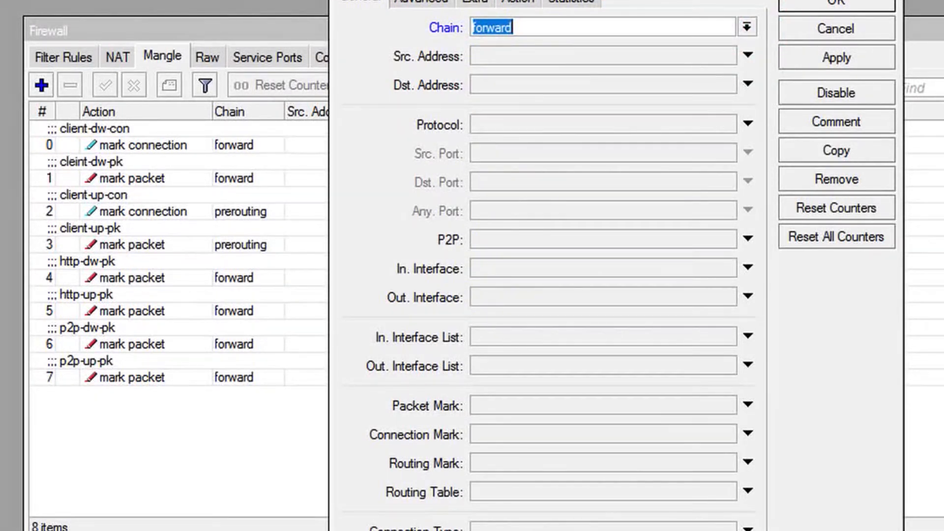
{"action": "left_click", "coordinate": [529, 405]}
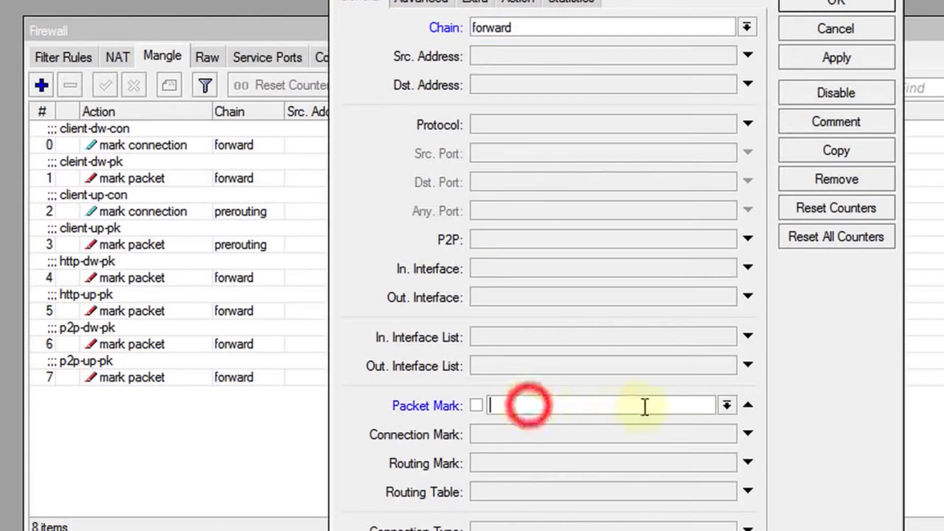
{"action": "left_click", "coordinate": [724, 405]}
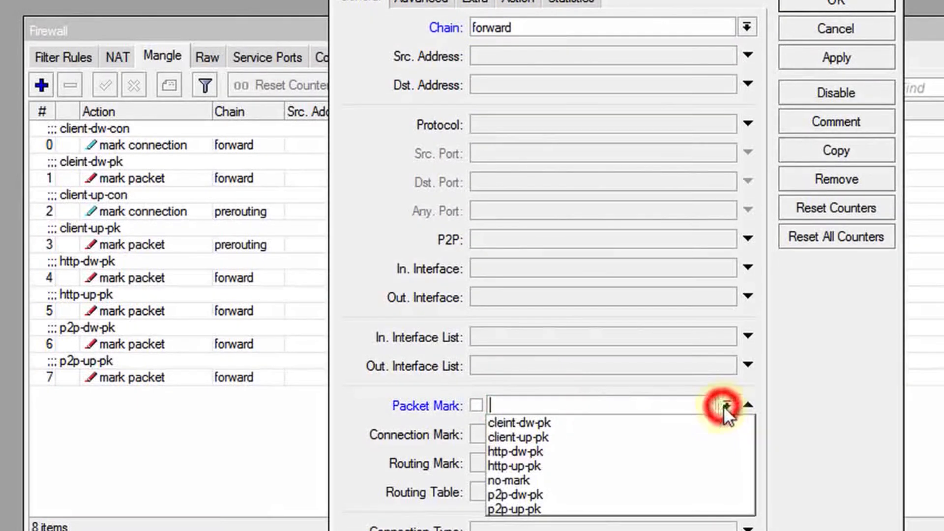
{"action": "left_click", "coordinate": [608, 422]}
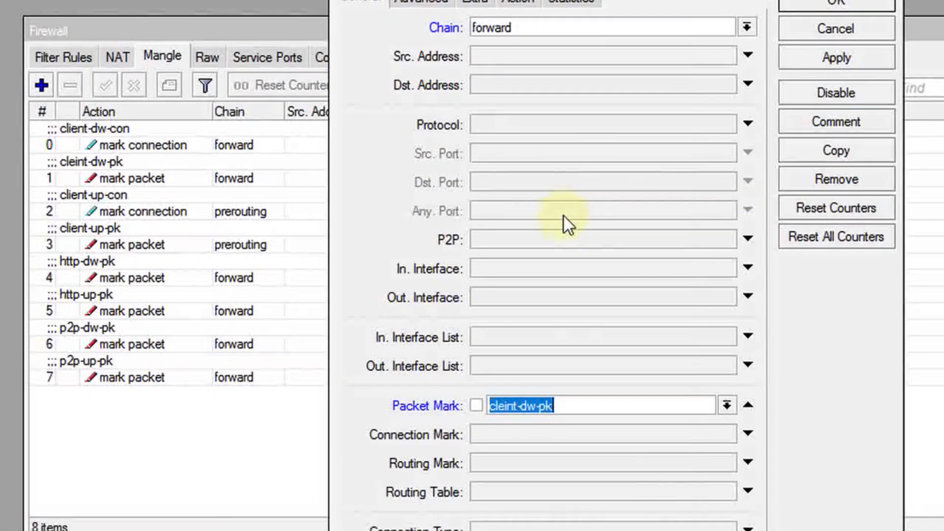
- Set the download rule's action to mark packet with the new packet mark other-dw-pk and turn off passthrough
{"action": "left_click", "coordinate": [514, 3]}
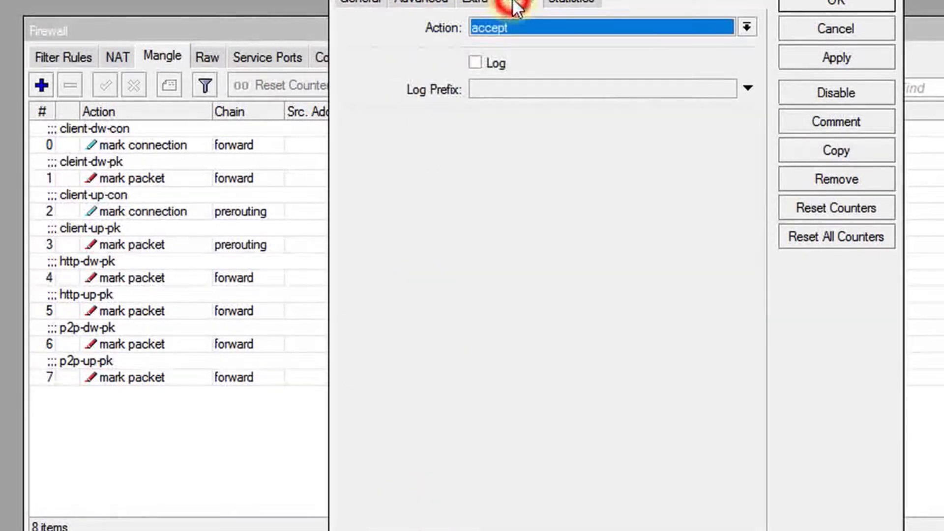
{"action": "left_click", "coordinate": [499, 88]}
{"action": "left_click", "coordinate": [529, 31]}
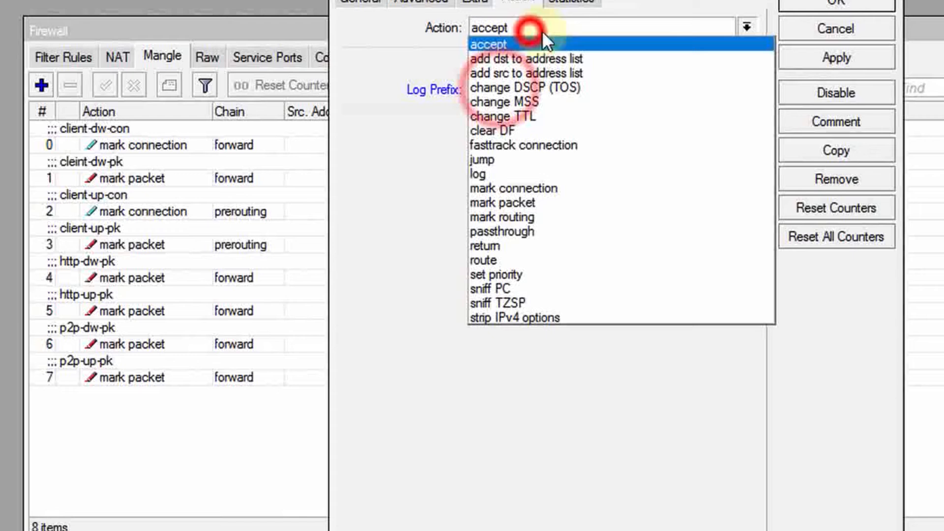
{"action": "left_click", "coordinate": [541, 203]}
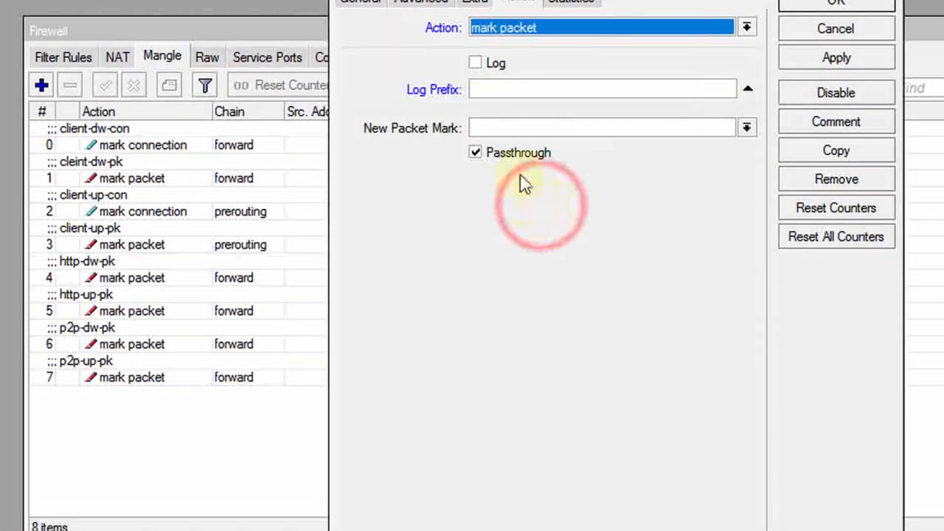
{"action": "left_click", "coordinate": [535, 131]}
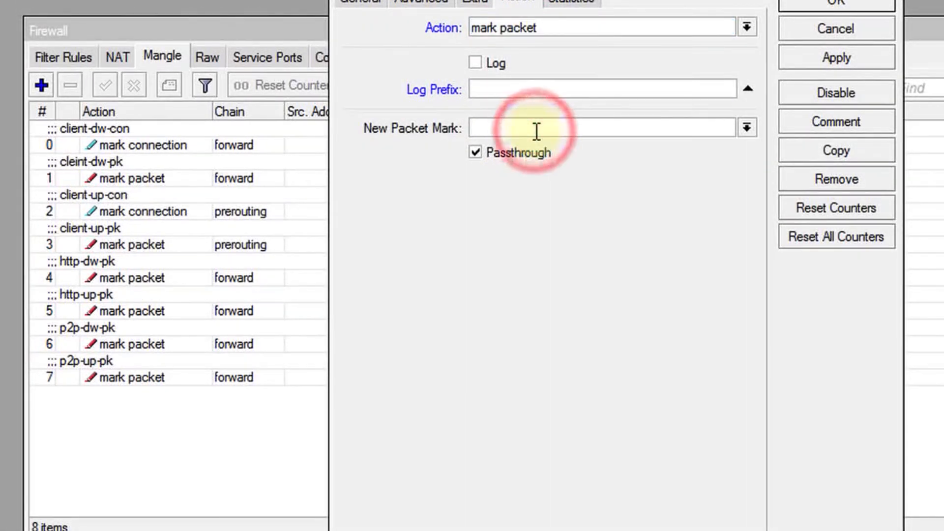
{"action": "type", "text": "other-"}
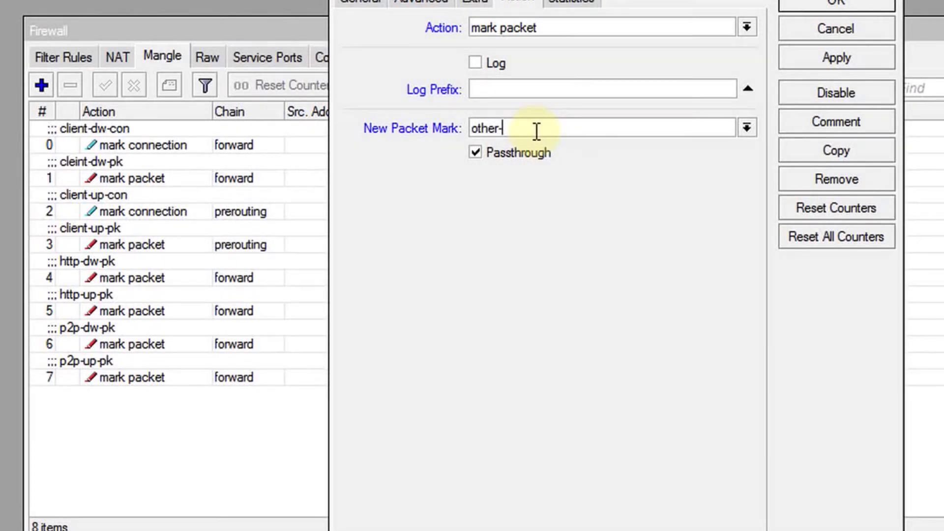
{"action": "type", "text": "dw-pk"}
{"action": "double_click", "coordinate": [536, 130]}
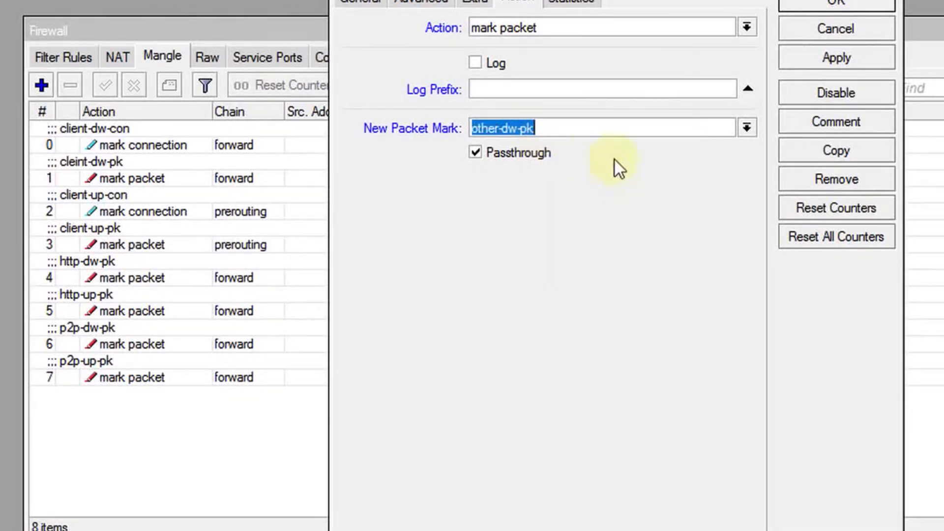
{"action": "left_click", "coordinate": [482, 153]}
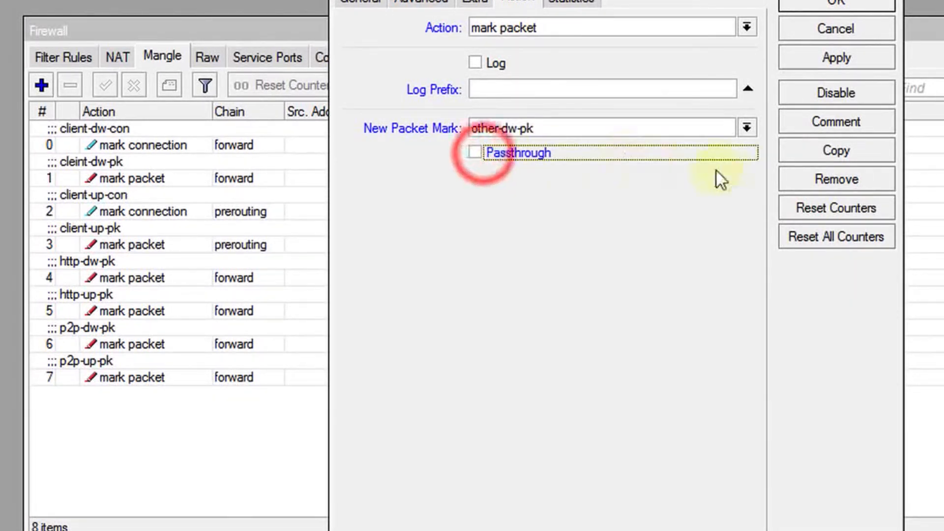
- Copy the new packet mark name other-dw-pk into the rule's comment and save the mangle rule
{"action": "left_click", "coordinate": [820, 117]}
{"action": "type", "text": "p2p-up-pk"}
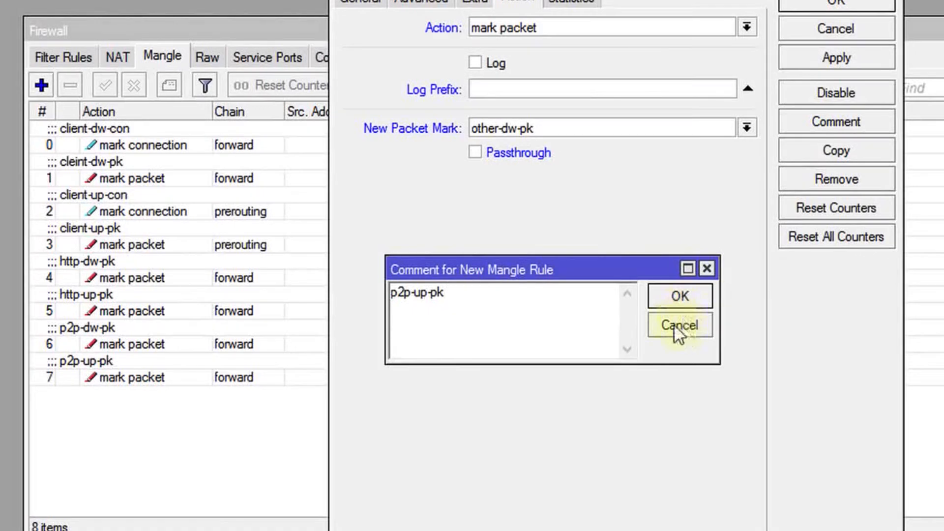
{"action": "double_click", "coordinate": [554, 130]}
{"action": "key", "text": "ctrl+c"}
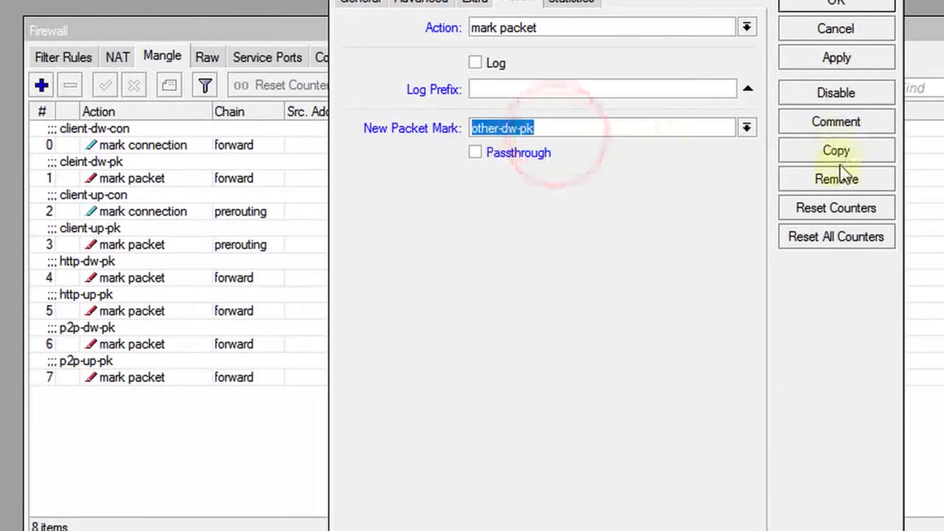
{"action": "left_click", "coordinate": [839, 123]}
{"action": "key", "text": "ctrl+v"}
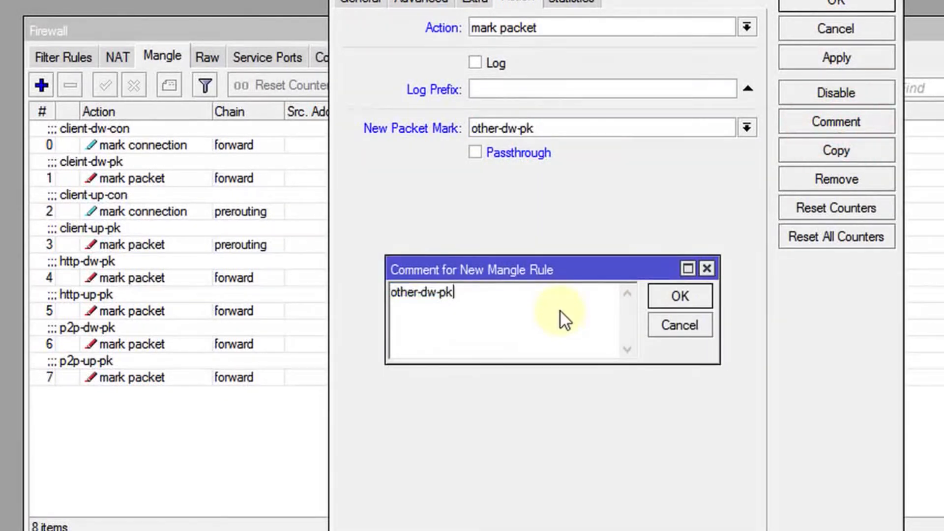
{"action": "left_click", "coordinate": [670, 298]}
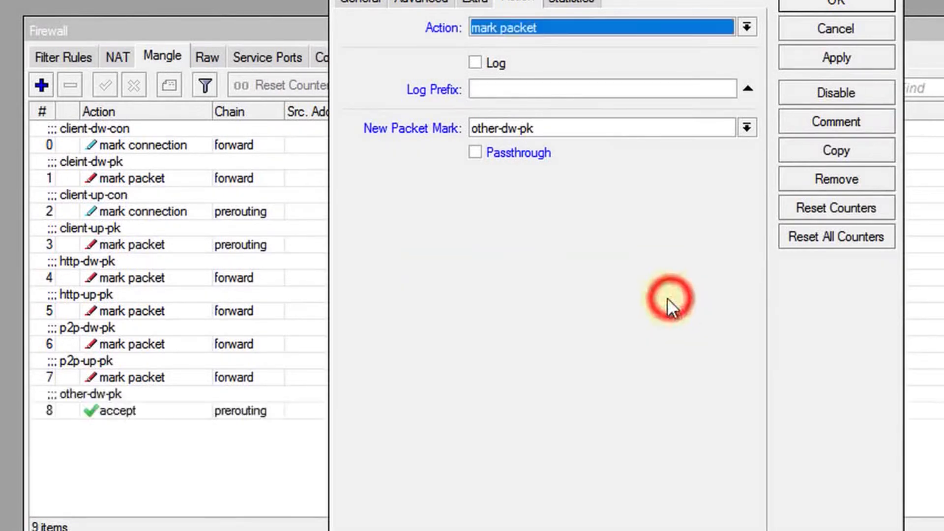
{"action": "left_click", "coordinate": [826, 5]}
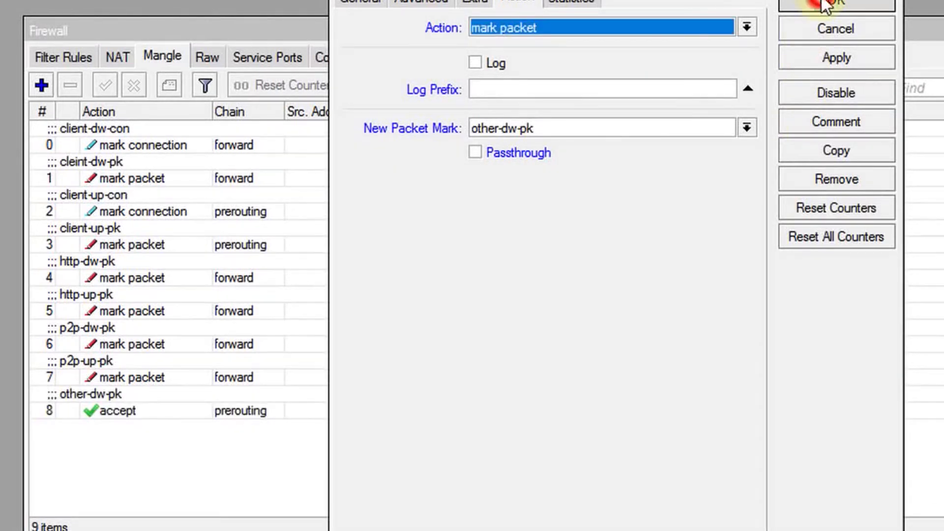
- Add another forward-chain mangle rule that matches the existing packet mark client-up-pk
{"action": "left_click", "coordinate": [41, 85]}
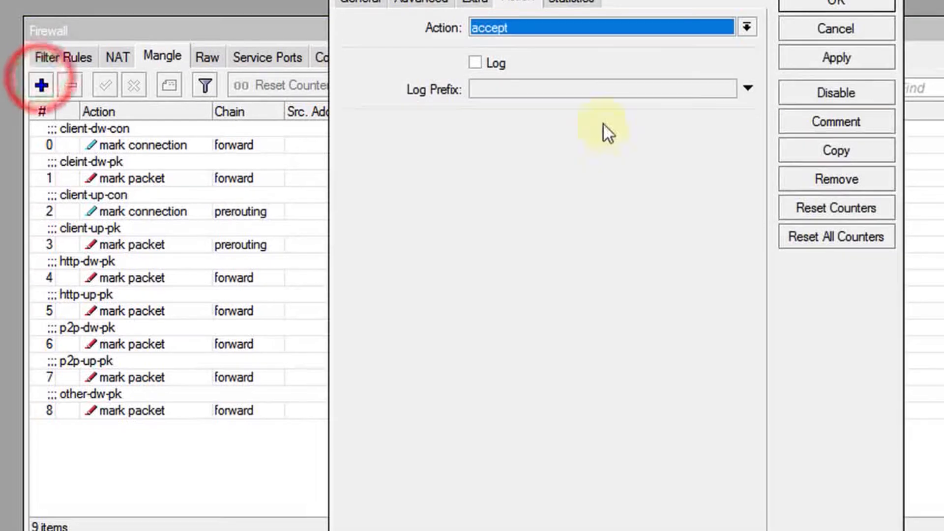
{"action": "left_click", "coordinate": [368, 3]}
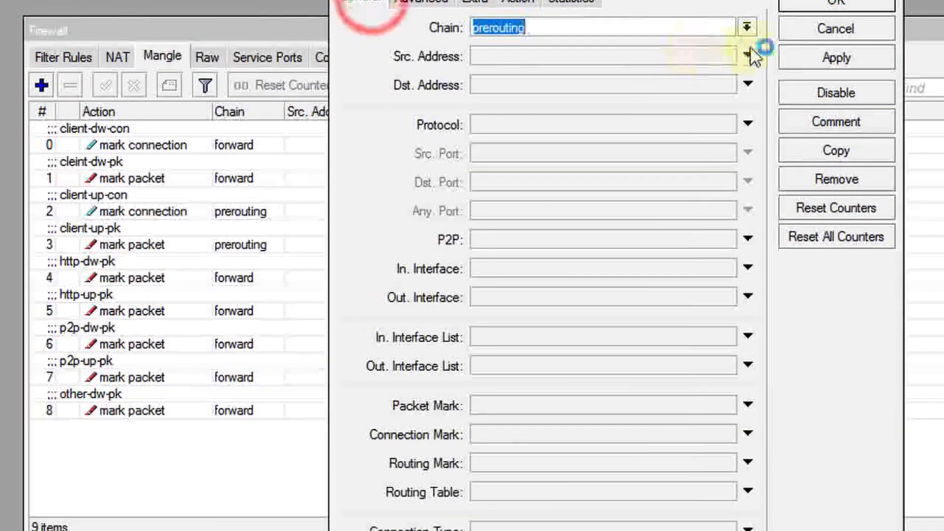
{"action": "left_click", "coordinate": [747, 27]}
{"action": "left_click", "coordinate": [573, 35]}
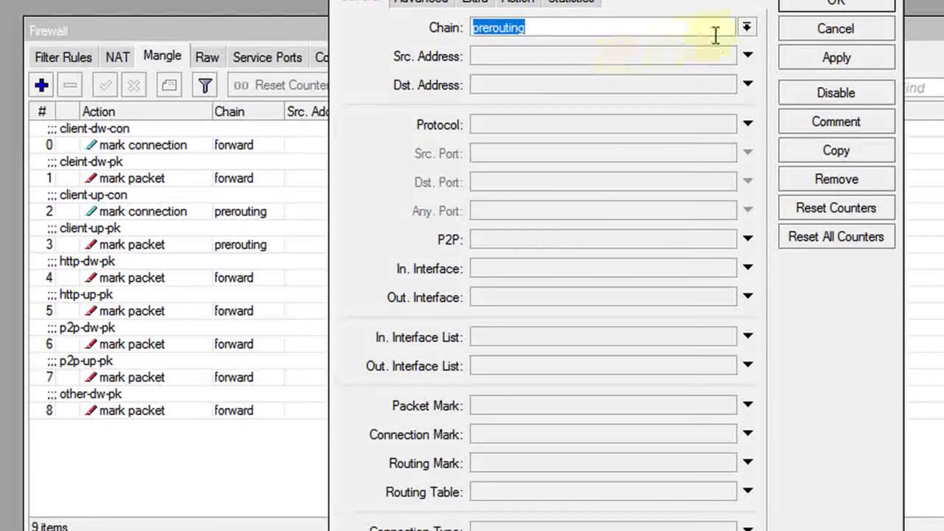
{"action": "left_click", "coordinate": [738, 28]}
{"action": "left_click", "coordinate": [591, 42]}
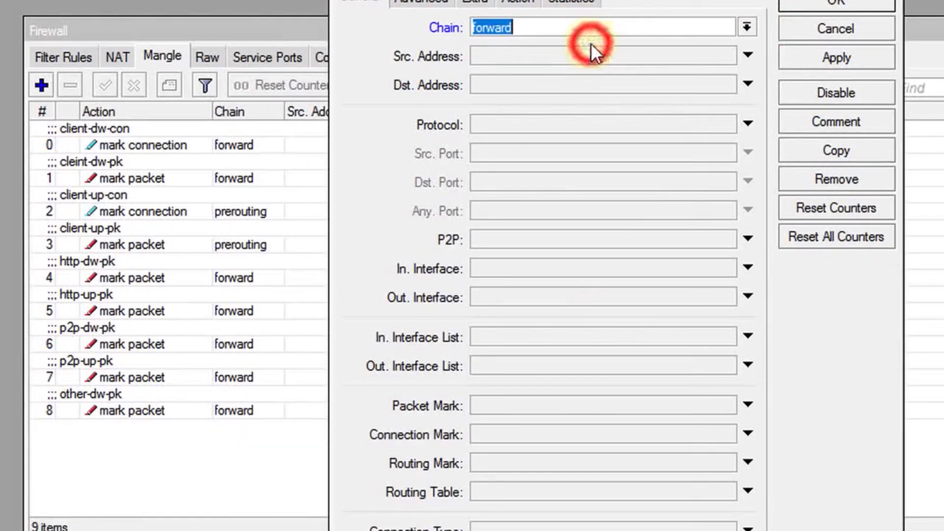
{"action": "left_click", "coordinate": [562, 405]}
{"action": "left_click", "coordinate": [726, 405]}
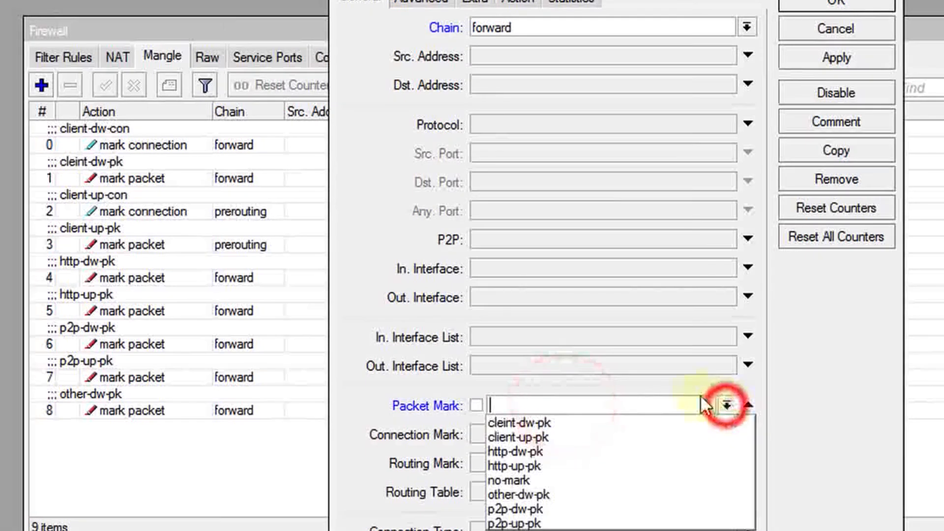
{"action": "left_click", "coordinate": [601, 437]}
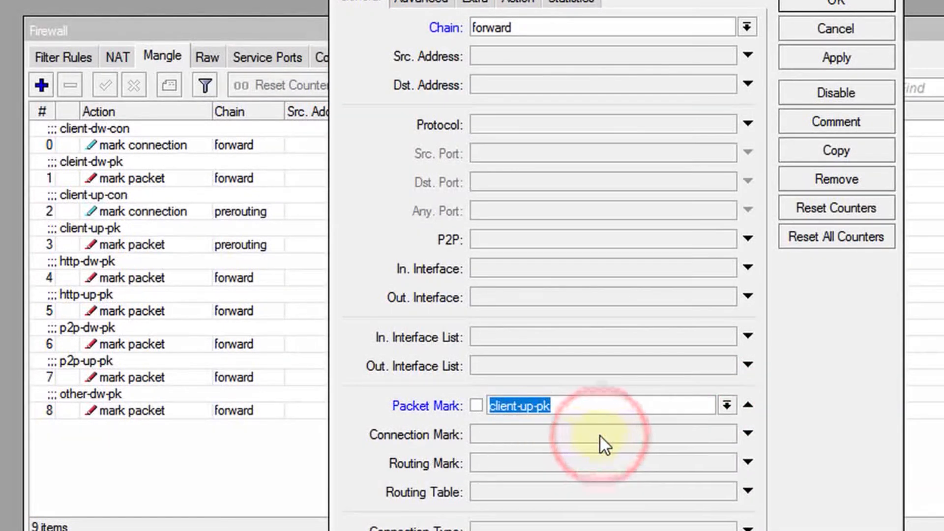
- Set the upload rule's action to mark packet with the new packet mark other-up-pk and turn off passthrough
{"action": "left_click", "coordinate": [519, 2]}
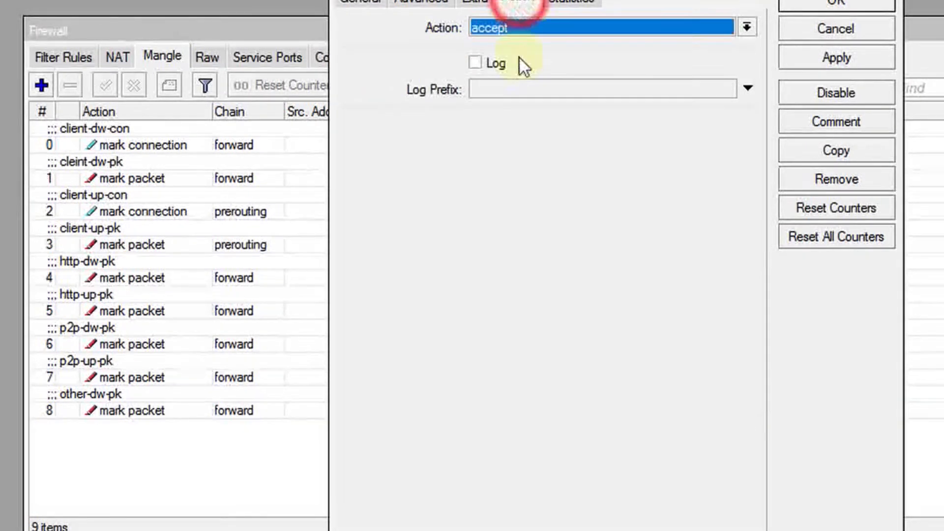
{"action": "left_click", "coordinate": [537, 20]}
{"action": "left_click", "coordinate": [527, 202]}
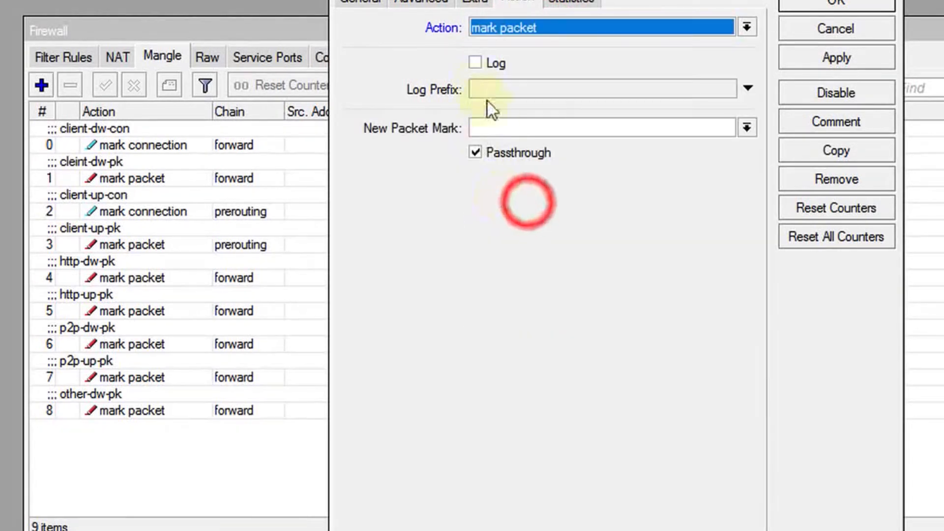
{"action": "left_click", "coordinate": [491, 126]}
{"action": "type", "text": "other"}
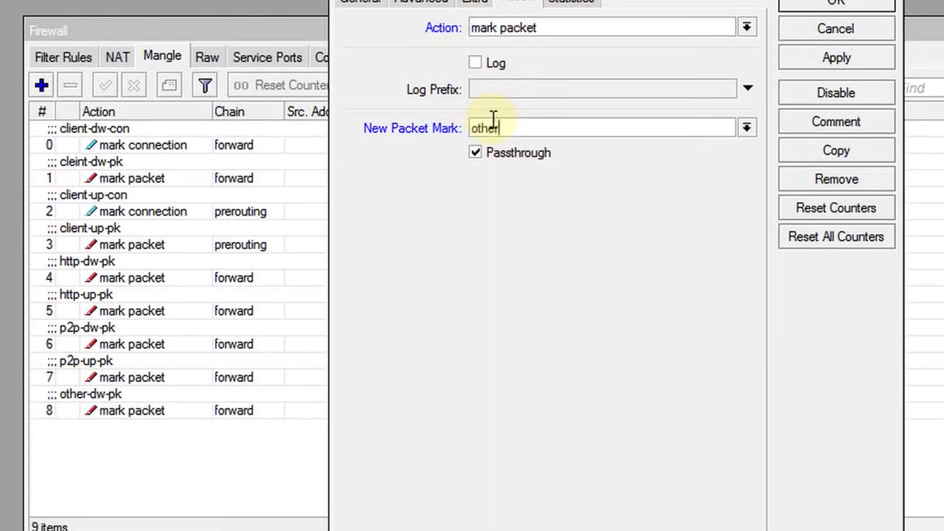
{"action": "type", "text": "-up-pk"}
{"action": "left_click_drag", "start_coordinate": [569, 127], "coordinate": [361, 149]}
{"action": "key", "text": "ctrl+c"}
{"action": "left_click", "coordinate": [475, 152]}
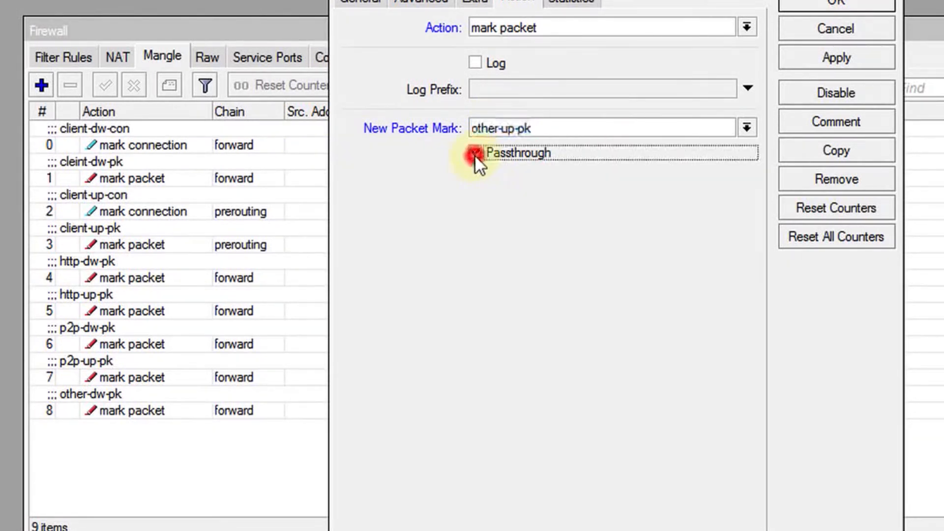
- Use the copied mark name other-up-pk as the rule's comment and save the mangle rule
{"action": "left_click", "coordinate": [858, 117]}
{"action": "key", "text": "ctrl+v"}
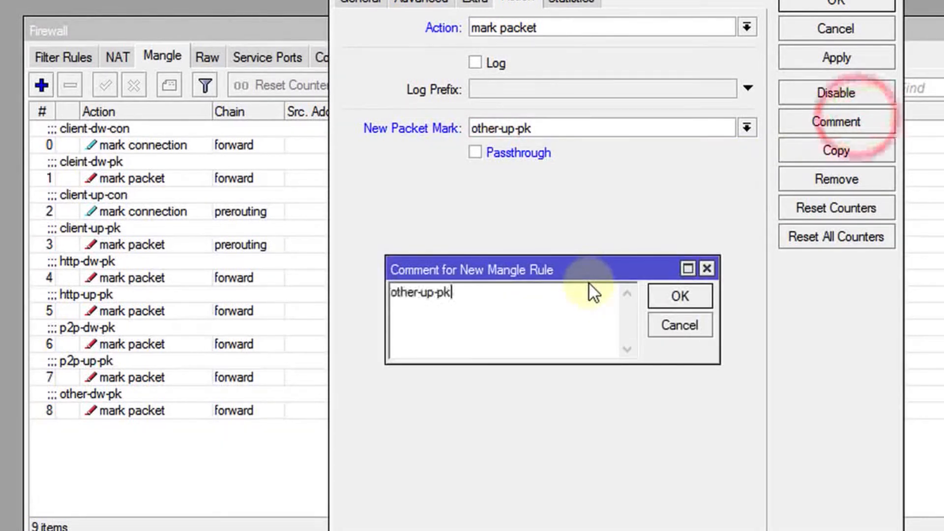
{"action": "left_click", "coordinate": [674, 288]}
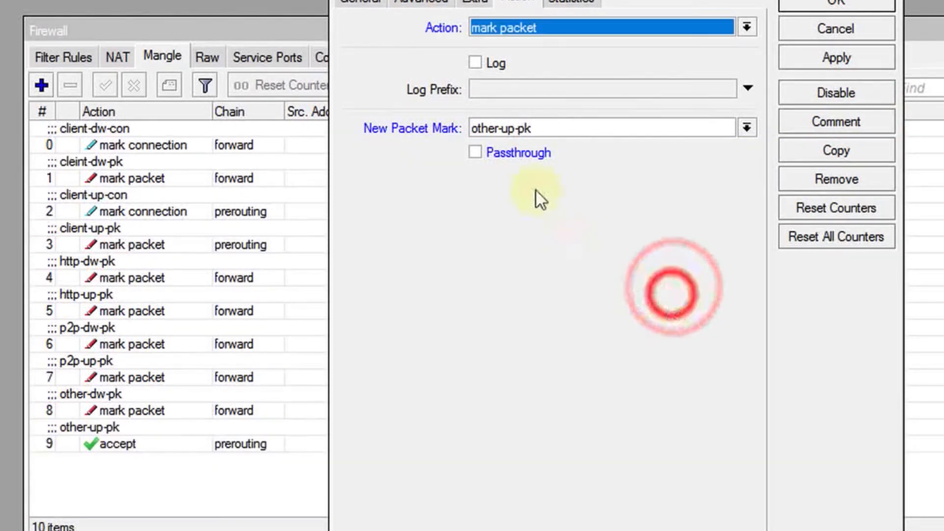
{"action": "left_click", "coordinate": [808, 5]}
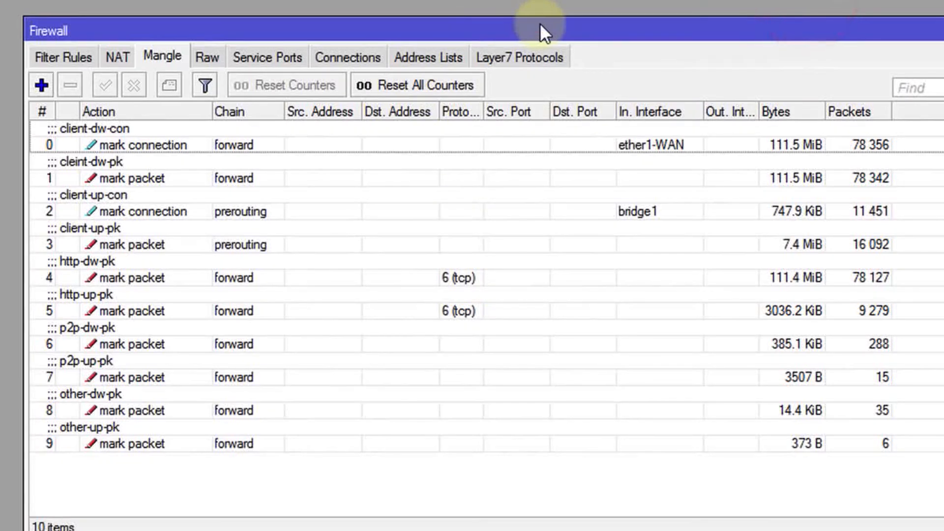
- Review the mangle rules in order, from the client connection and packet marks through the HTTP, P2P and other download/upload marks
{"action": "left_click_drag", "start_coordinate": [540, 27], "coordinate": [557, 6]}
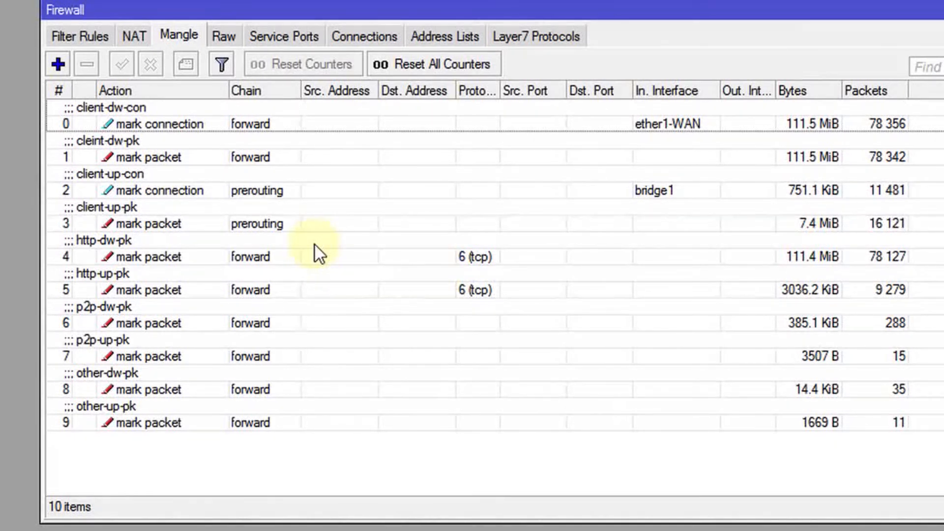
{"action": "left_click", "coordinate": [146, 126]}
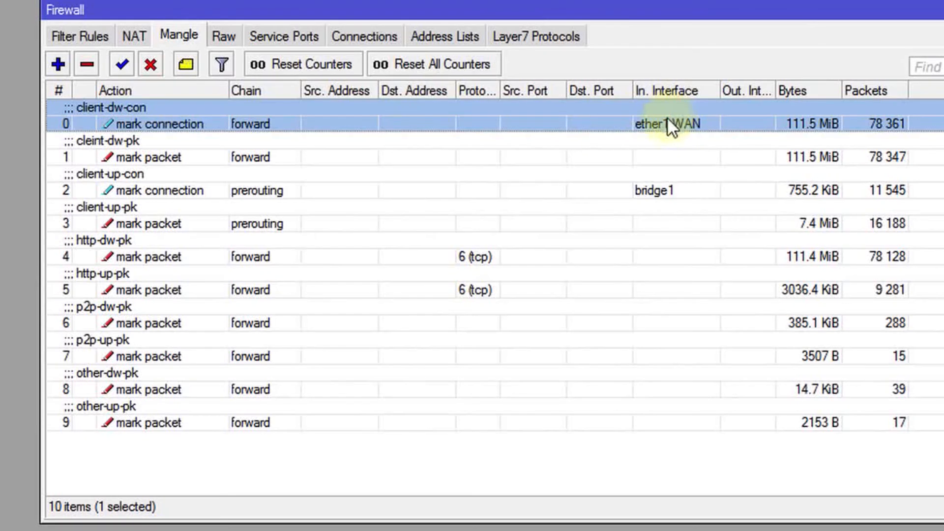
{"action": "left_click", "coordinate": [182, 157]}
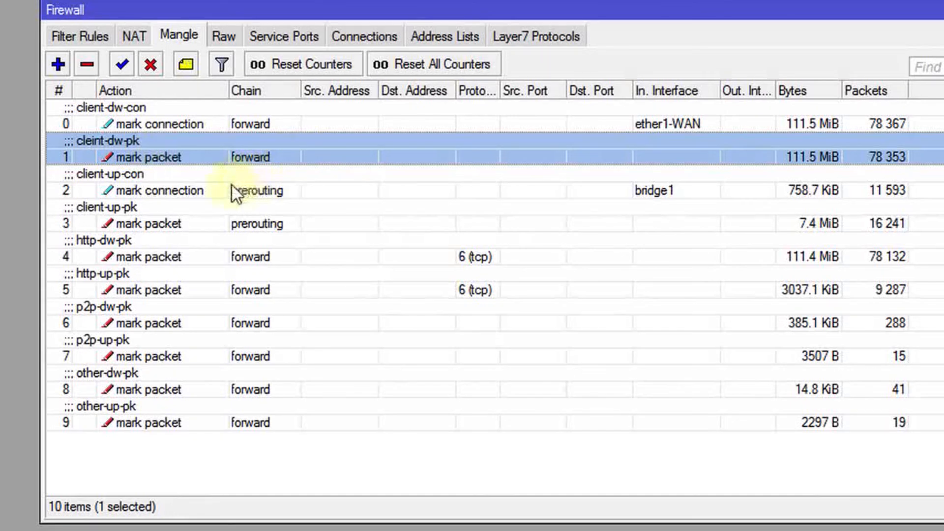
{"action": "left_click", "coordinate": [169, 186]}
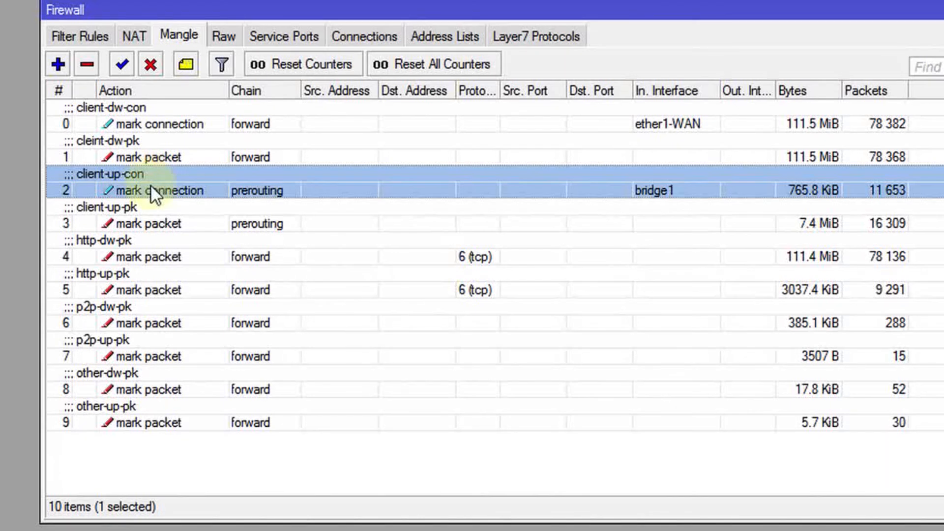
{"action": "left_click", "coordinate": [166, 211]}
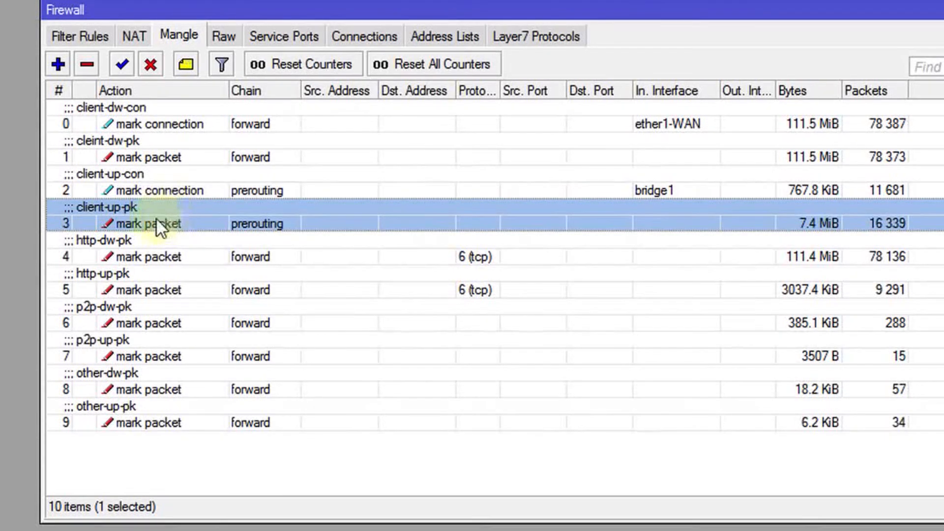
{"action": "left_click", "coordinate": [217, 246]}
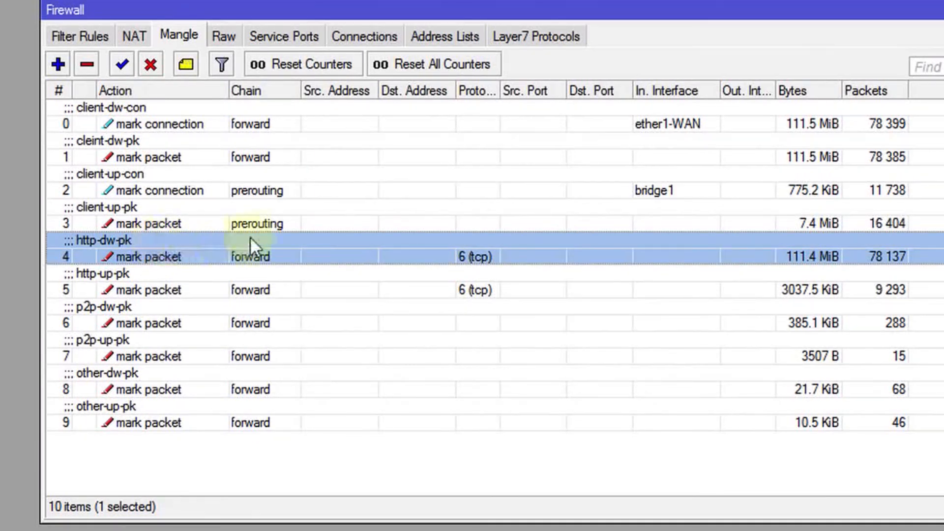
{"action": "left_click", "coordinate": [230, 277]}
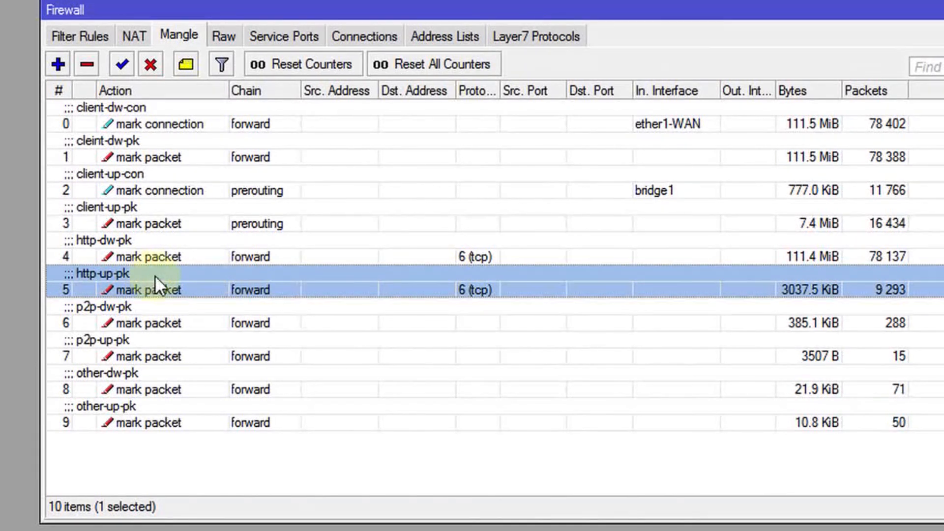
{"action": "left_click", "coordinate": [182, 317]}
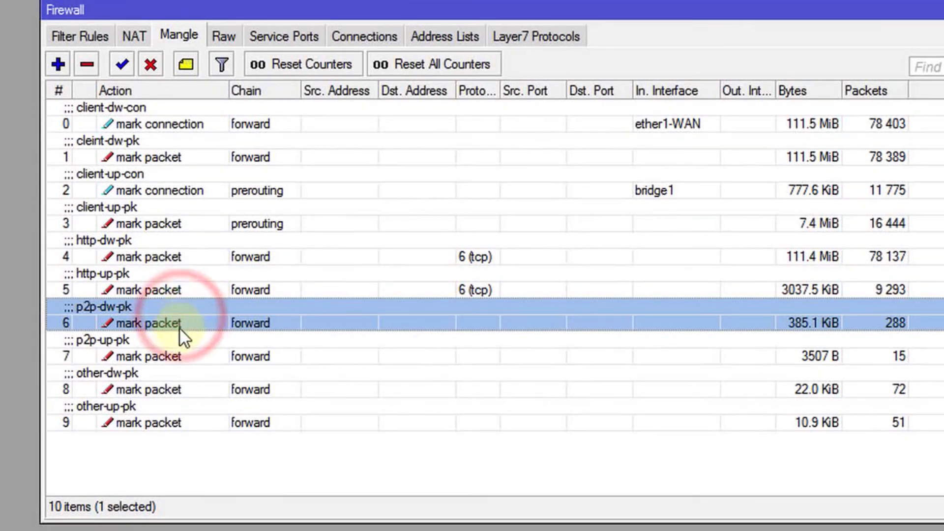
{"action": "left_click", "coordinate": [172, 348], "text": "ctrl"}
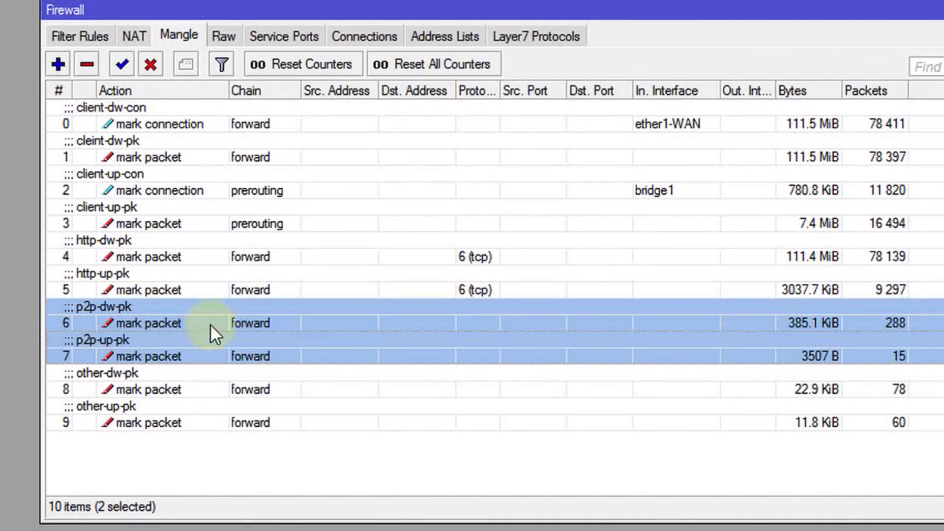
{"action": "left_click", "coordinate": [205, 371]}
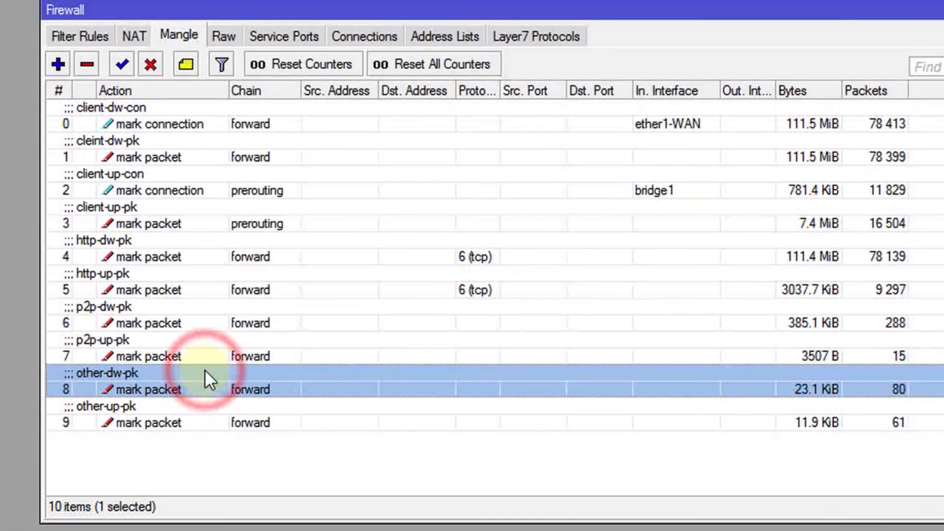
{"action": "left_click", "coordinate": [168, 406], "text": "ctrl"}
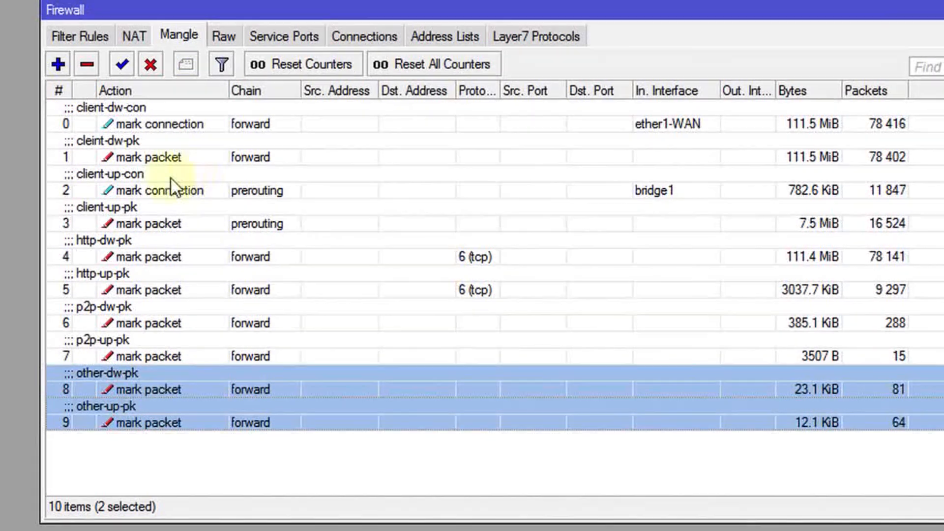
- Examine the HTTP and P2P download and upload packet-mark rules together as a group, and clear the selection
{"action": "left_click", "coordinate": [129, 243]}
{"action": "left_click", "coordinate": [119, 282], "text": "ctrl"}
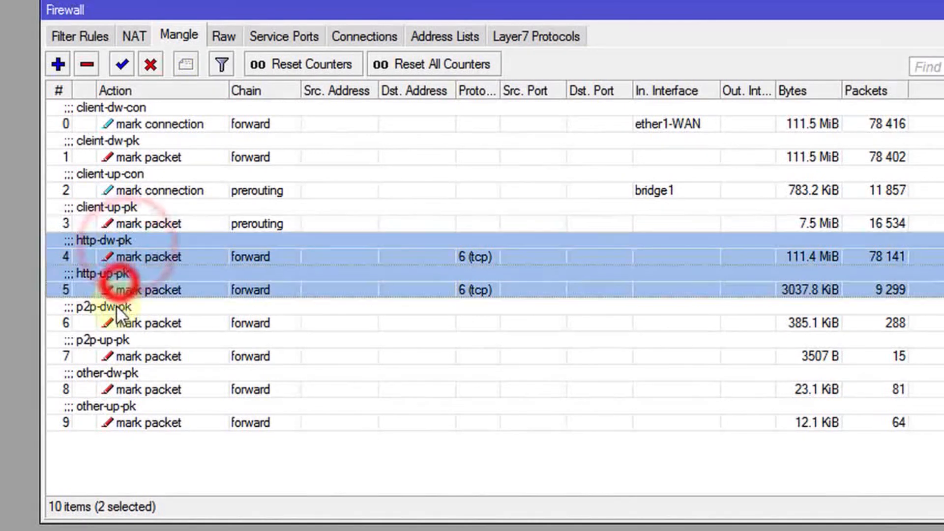
{"action": "left_click", "coordinate": [116, 307], "text": "ctrl"}
{"action": "left_click", "coordinate": [112, 339], "text": "ctrl"}
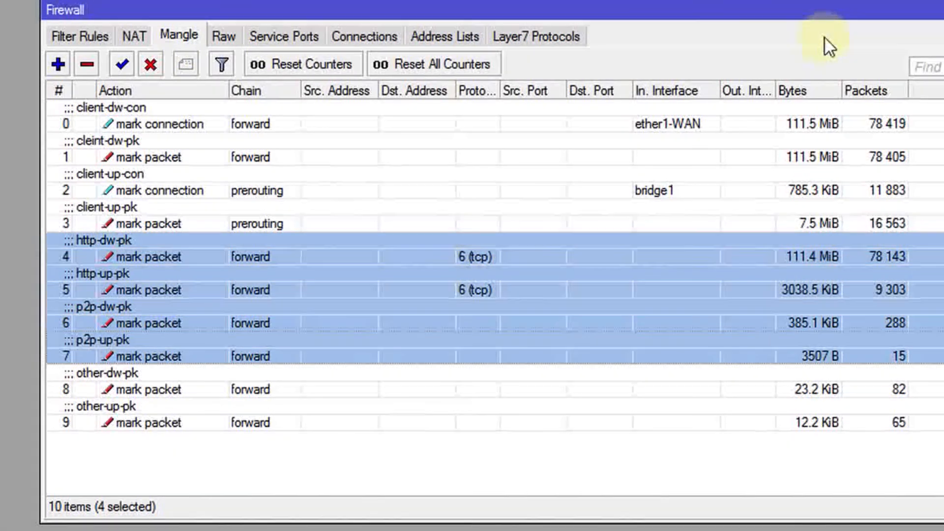
{"action": "left_click", "coordinate": [538, 449]}
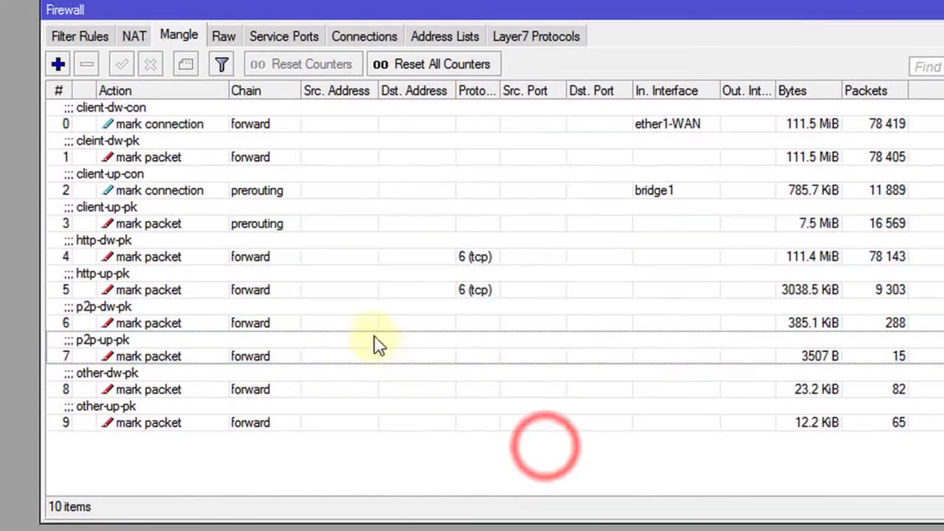